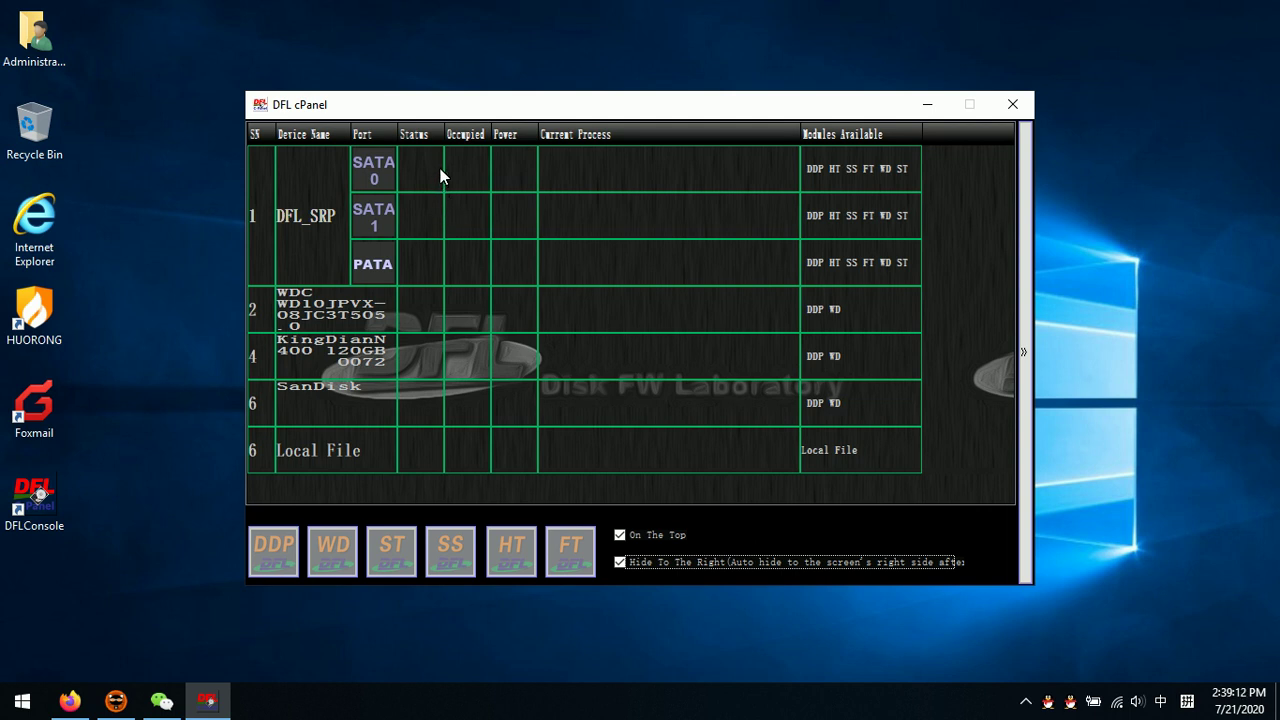
Open the SS module on port SATA 0 and power on the connected drive
{"action": "left_click", "coordinate": [440, 170]}
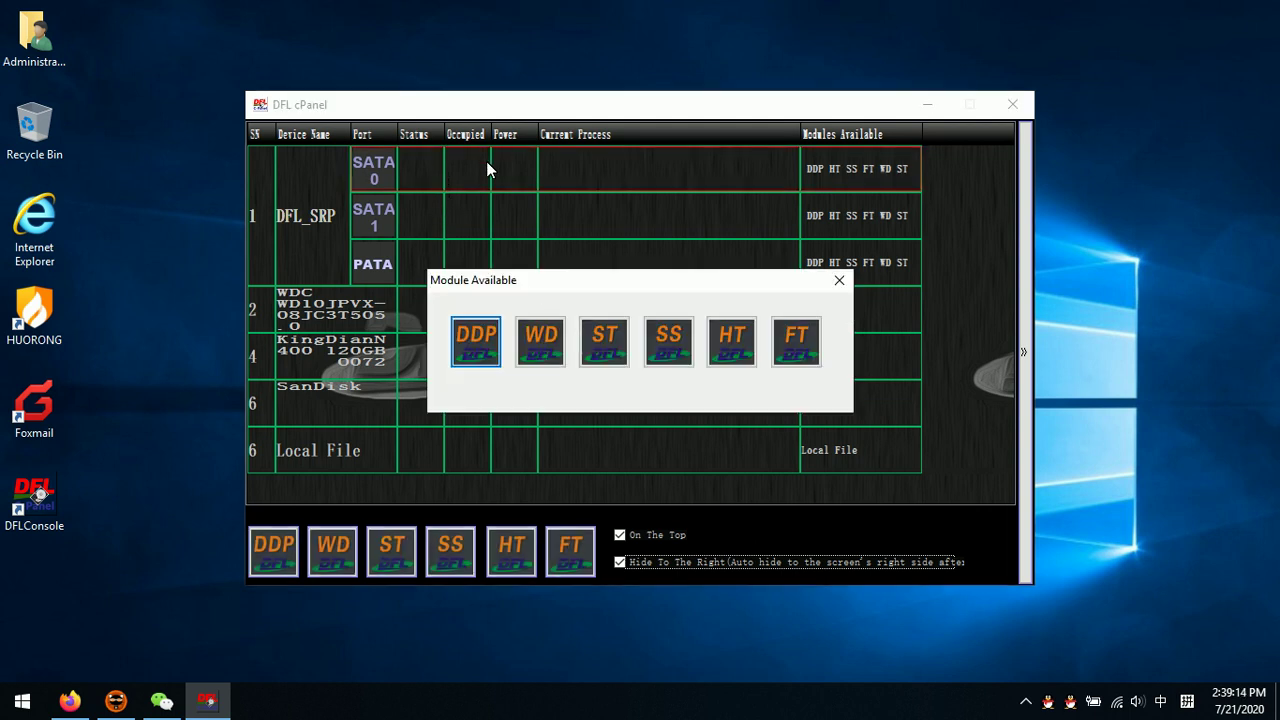
{"action": "left_click", "coordinate": [677, 346]}
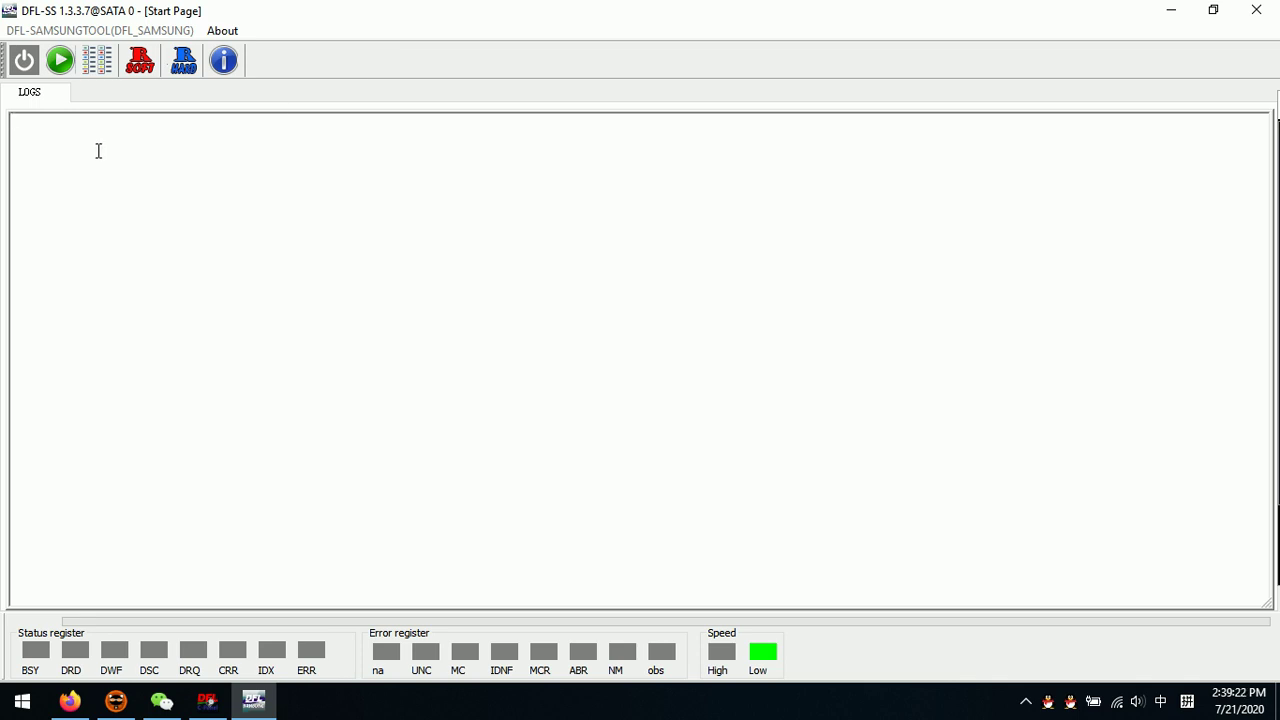
{"action": "left_click", "coordinate": [24, 60]}
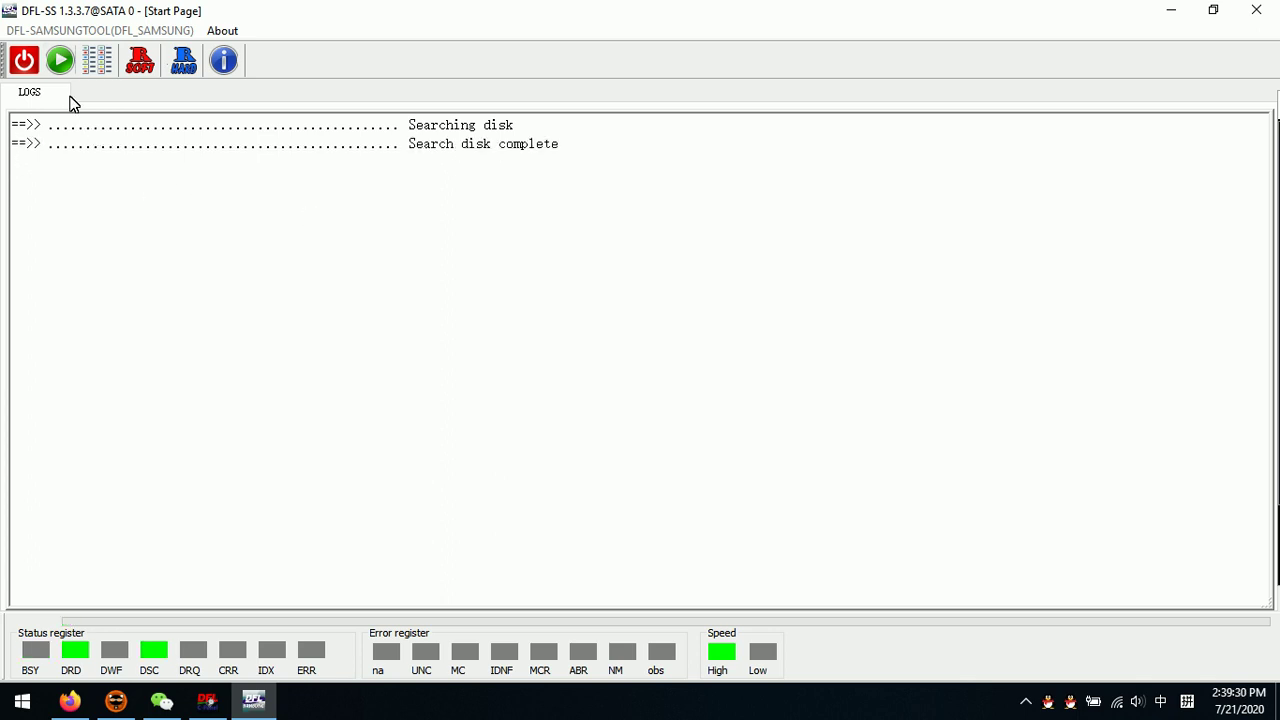
Start the 2.5" drive in Normal mode with family M8E 2.5" and model HN-M101MBB
{"action": "left_click", "coordinate": [59, 60]}
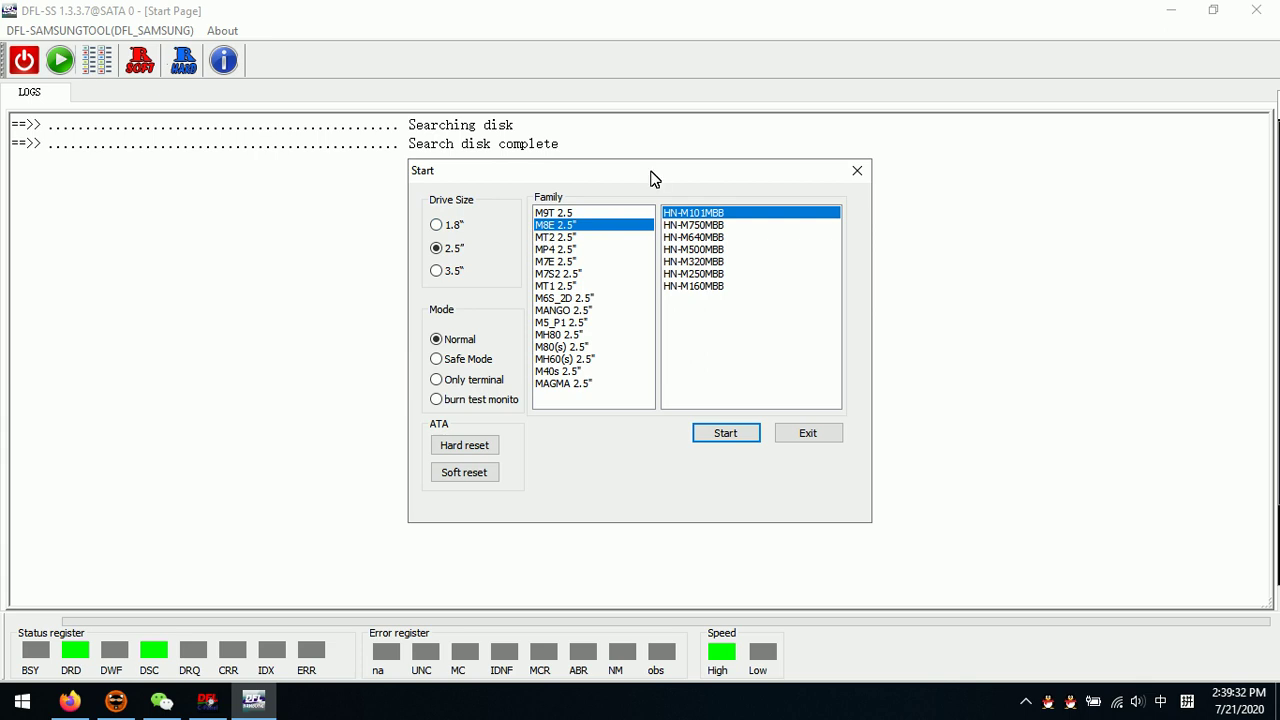
{"action": "left_click_drag", "start_coordinate": [652, 178], "coordinate": [578, 188]}
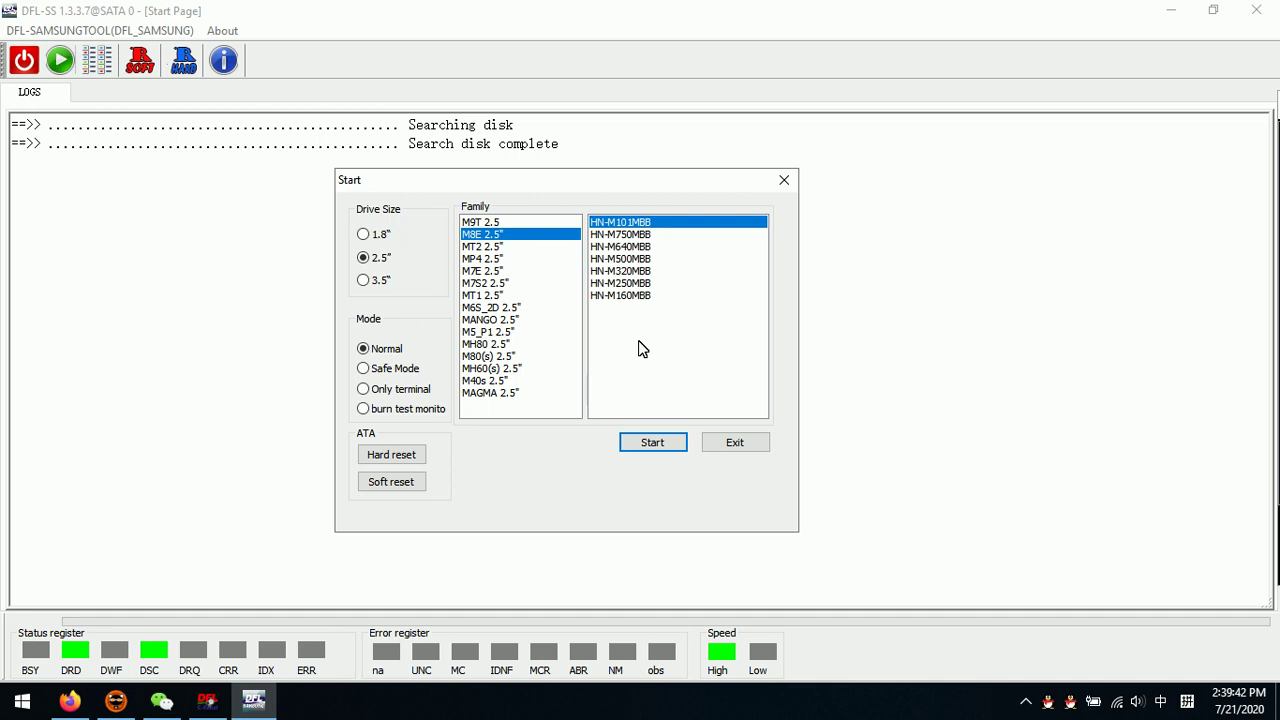
{"action": "left_click", "coordinate": [652, 443]}
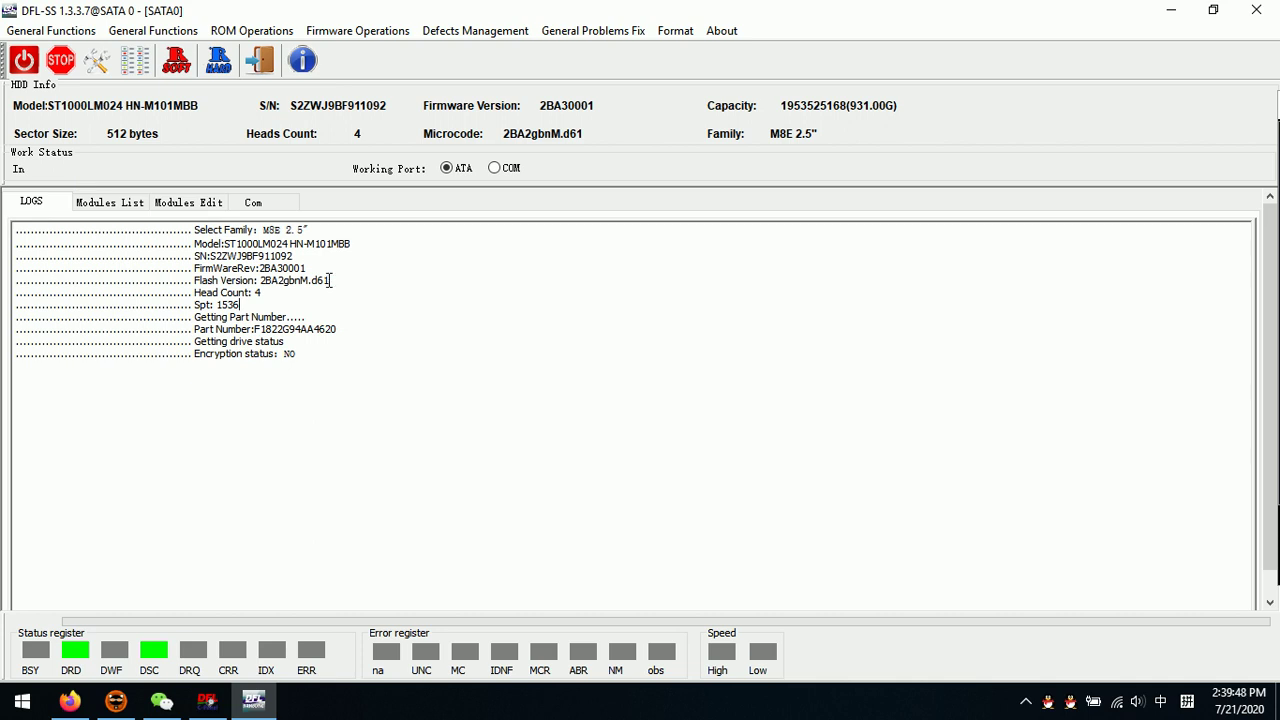
Open serial port COM3 at 57600 baud and send blank lines in the terminal to test the connection
{"action": "left_click", "coordinate": [256, 203]}
{"action": "left_click", "coordinate": [190, 247]}
{"action": "left_click", "coordinate": [191, 250]}
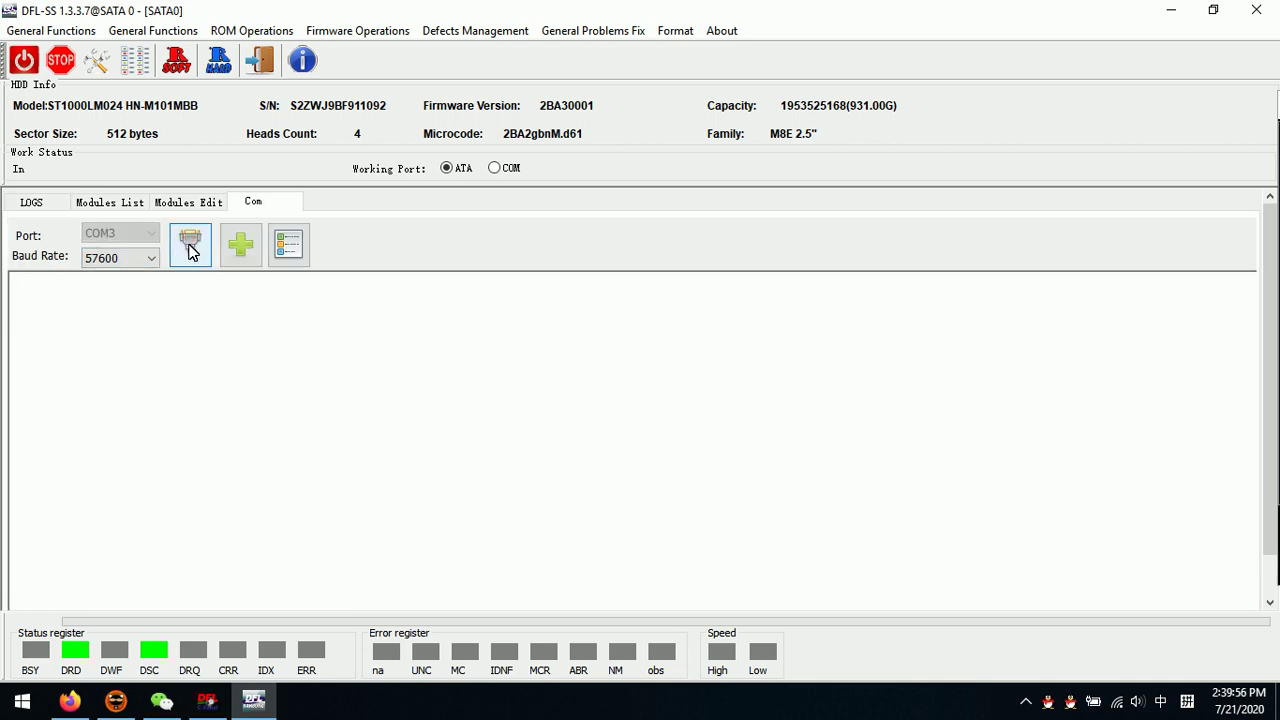
{"action": "left_click", "coordinate": [152, 302]}
{"action": "key", "text": "Return"}
{"action": "key", "text": "Return"}
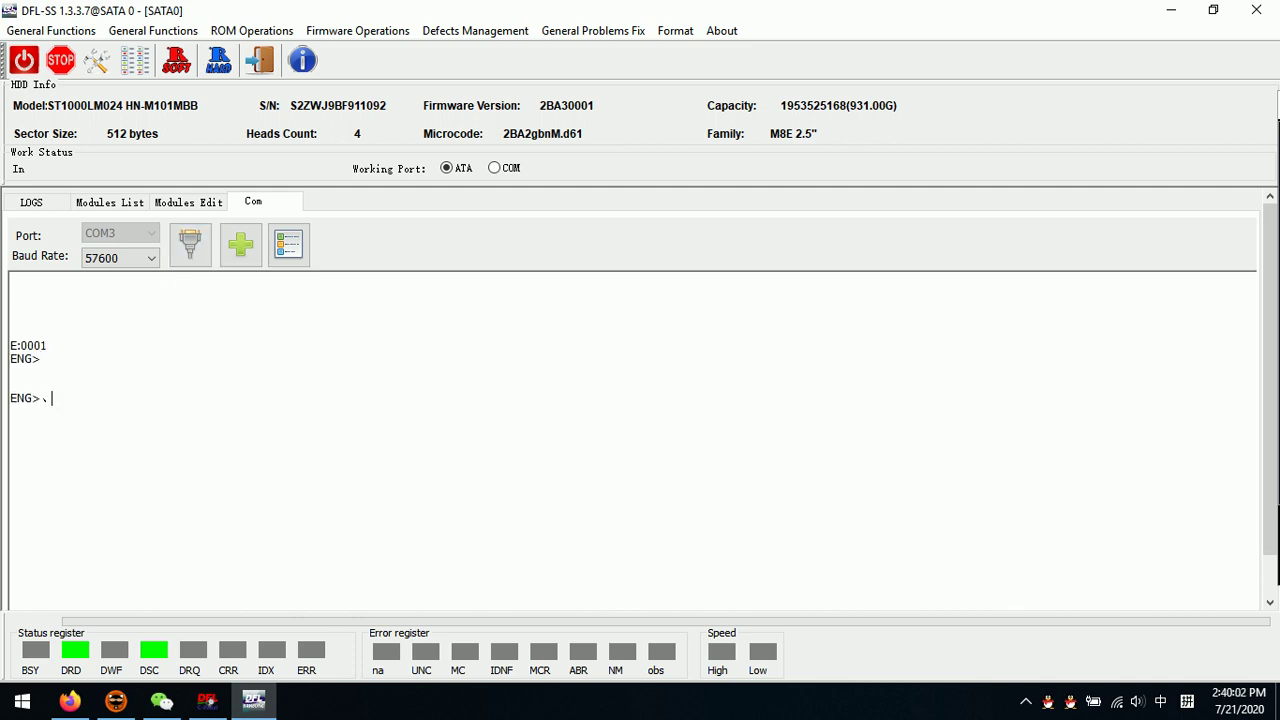
{"action": "key", "text": "Return"}
Examine the drive's reply to the blank lines in the COM terminal
{"action": "double_click", "coordinate": [50, 430]}
{"action": "left_click", "coordinate": [60, 437]}
{"action": "double_click", "coordinate": [71, 444]}
{"action": "left_click", "coordinate": [71, 444]}
{"action": "double_click", "coordinate": [60, 441]}
{"action": "left_click", "coordinate": [168, 446]}
{"action": "double_click", "coordinate": [56, 440]}
{"action": "left_click", "coordinate": [110, 426]}
Read the drive's ROM into the proposed folder under D:\DFLTask\SAMSUNG\M8E 2.5_, continuing although the directory is not empty
{"action": "left_click", "coordinate": [250, 32]}
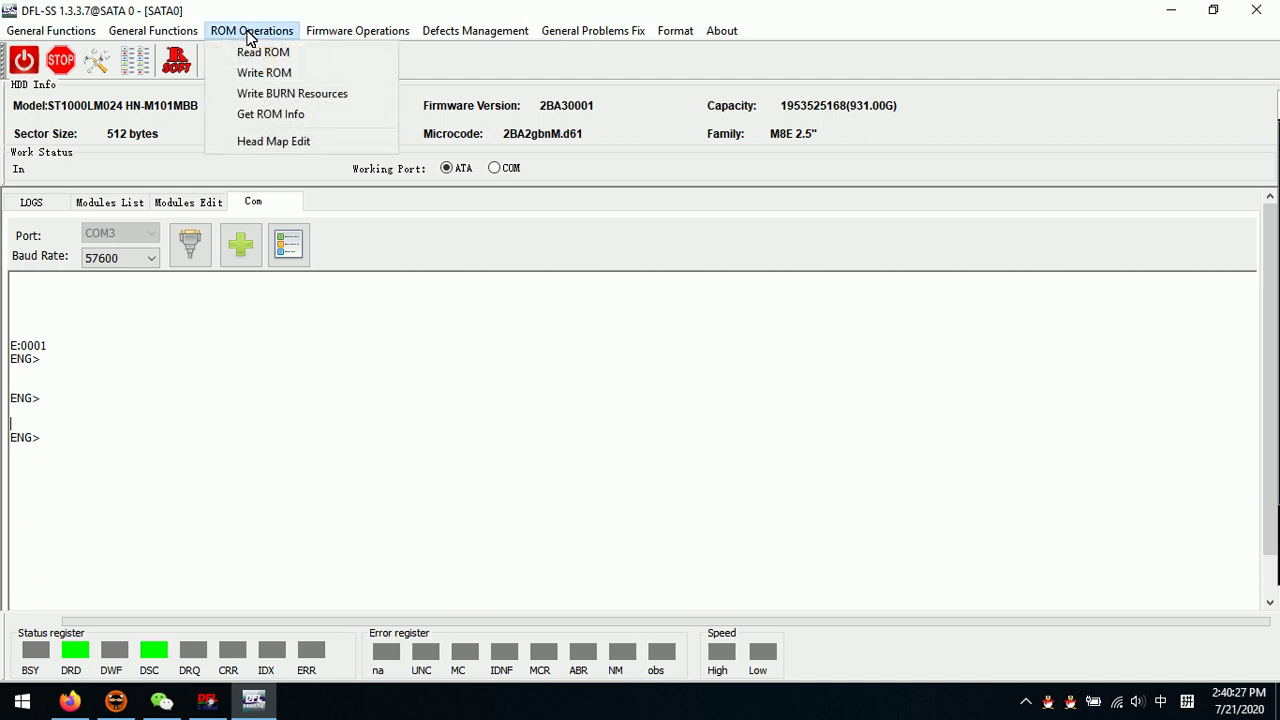
{"action": "left_click", "coordinate": [259, 55]}
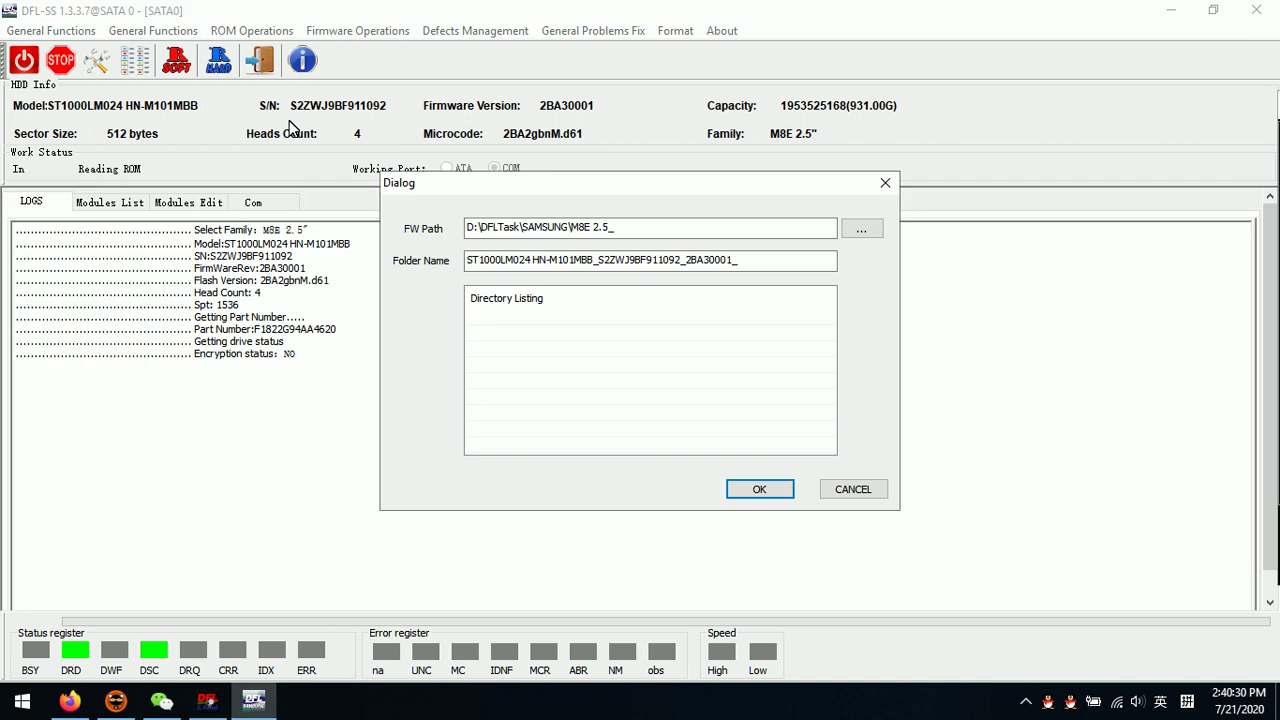
{"action": "left_click", "coordinate": [769, 497]}
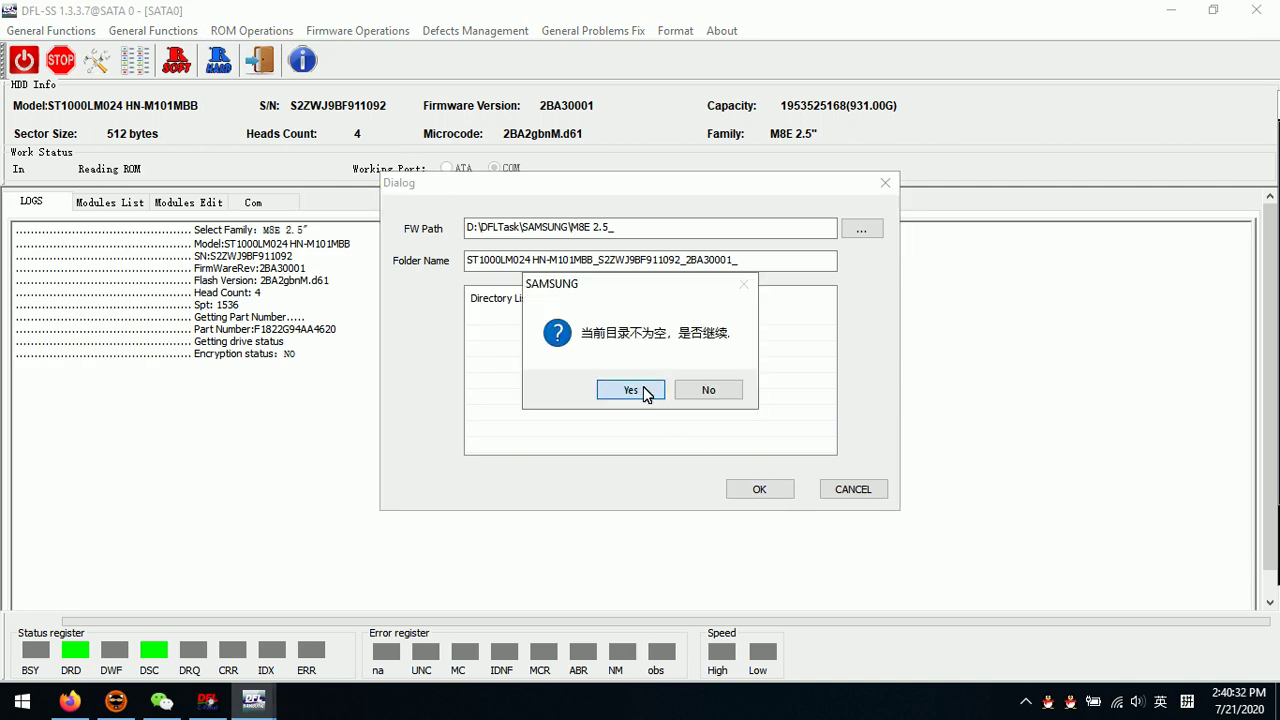
{"action": "left_click", "coordinate": [622, 390]}
{"action": "left_click", "coordinate": [540, 571]}
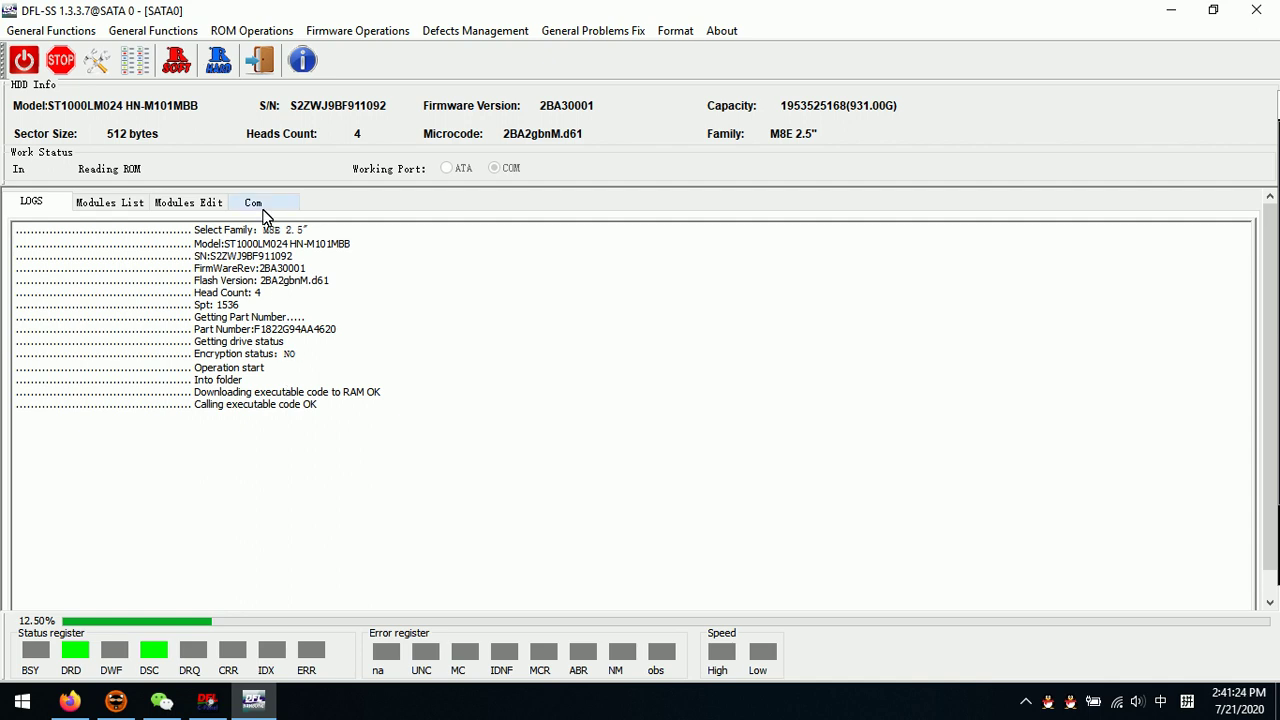
Look through the Head0 firmware module list and return to the logs
{"action": "left_click", "coordinate": [238, 32]}
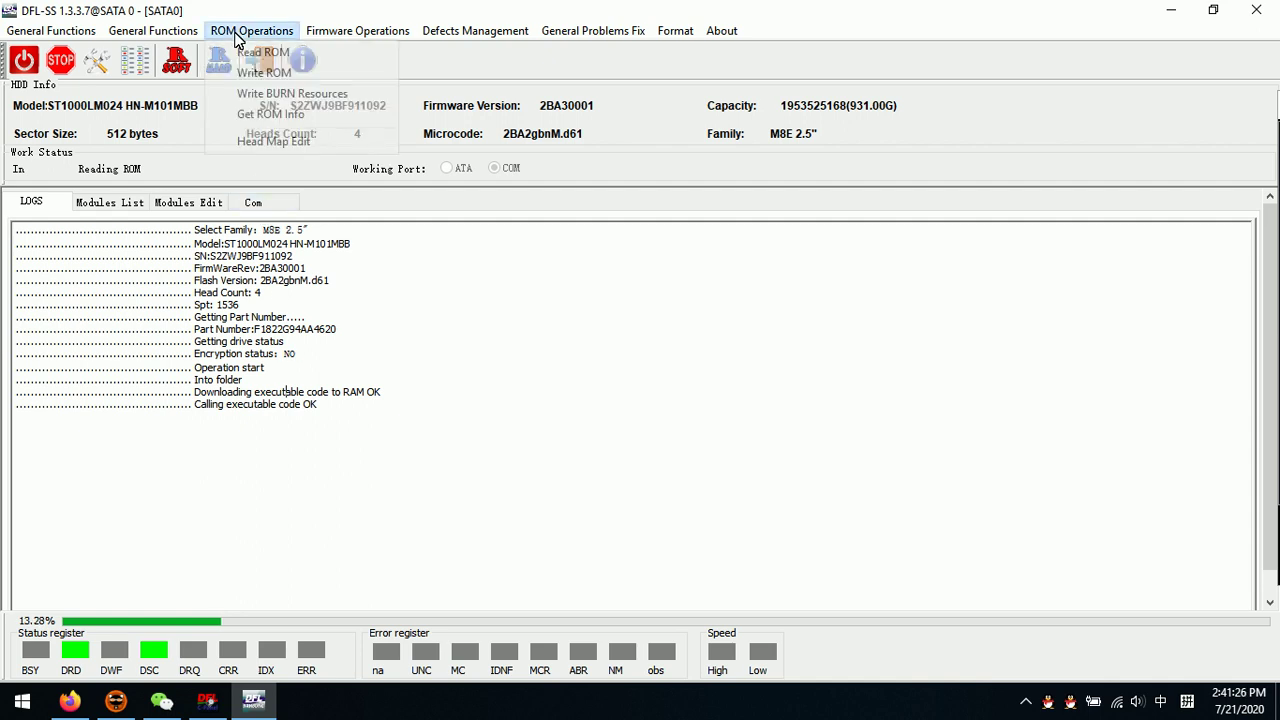
{"action": "left_click", "coordinate": [315, 142]}
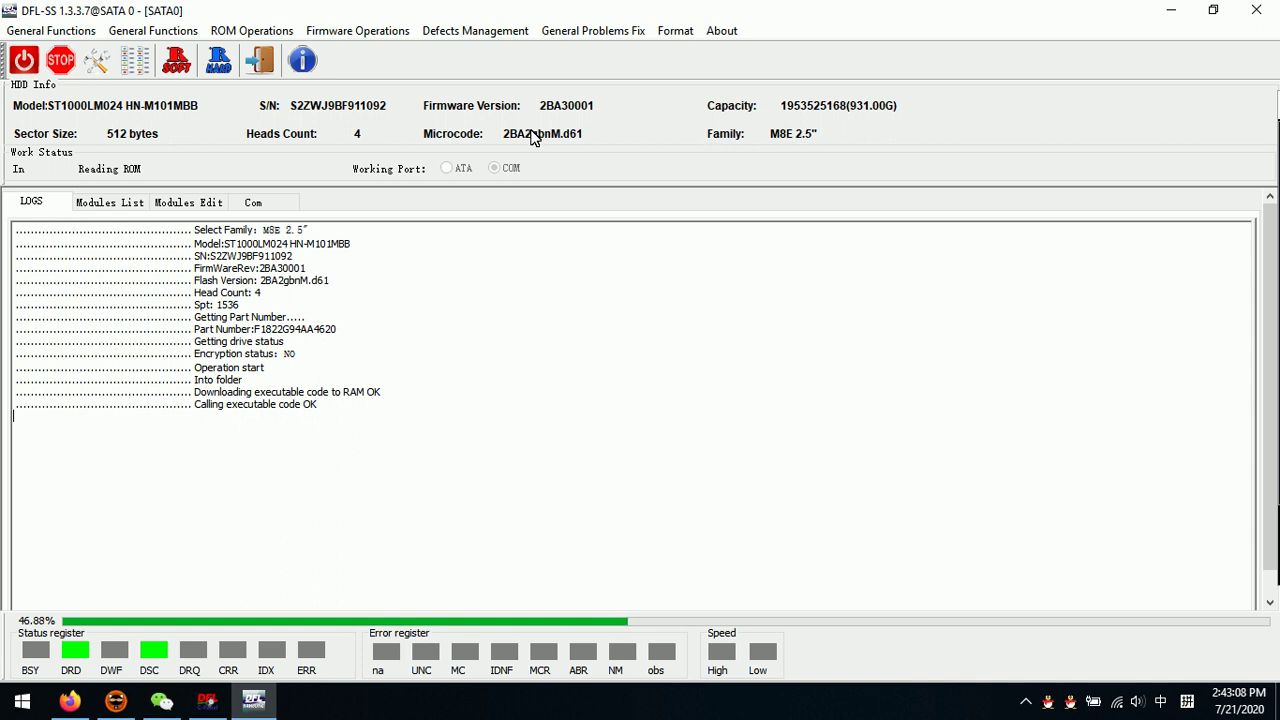
{"action": "left_click", "coordinate": [112, 208]}
{"action": "scroll", "coordinate": [228, 430], "scroll_direction": "down", "scroll_amount": 11}
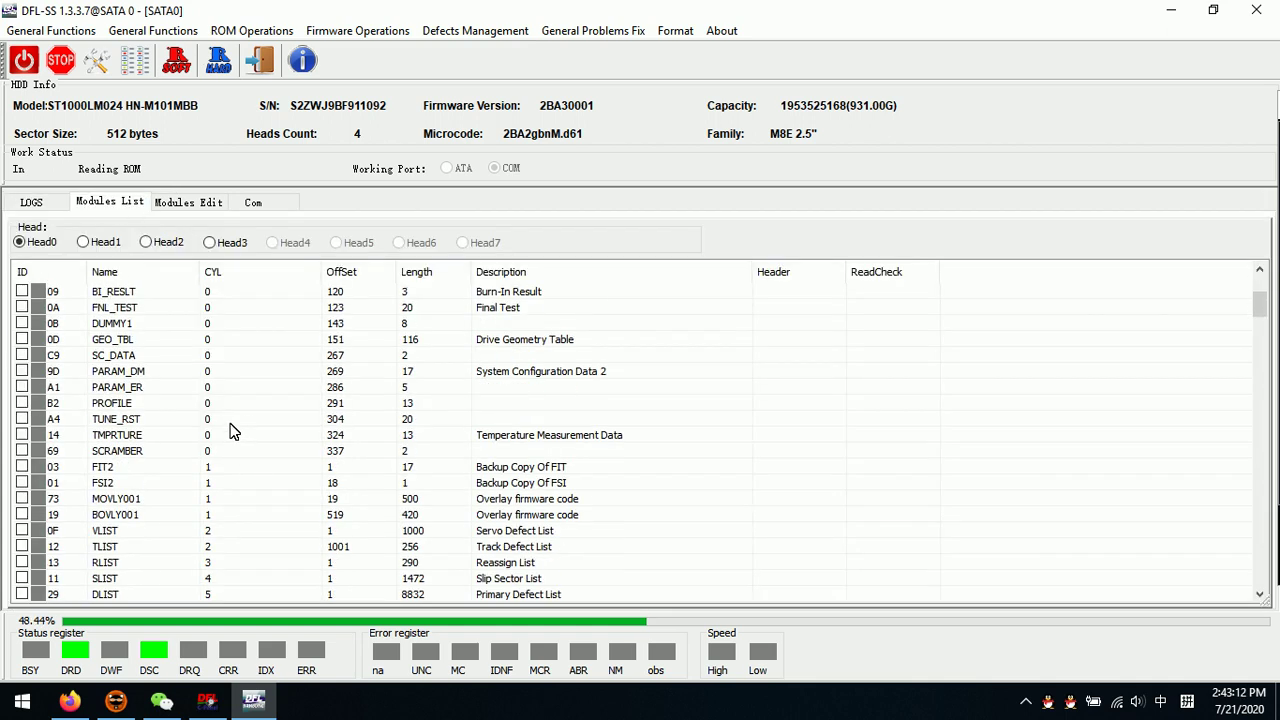
{"action": "scroll", "coordinate": [228, 428], "scroll_direction": "down", "scroll_amount": 8}
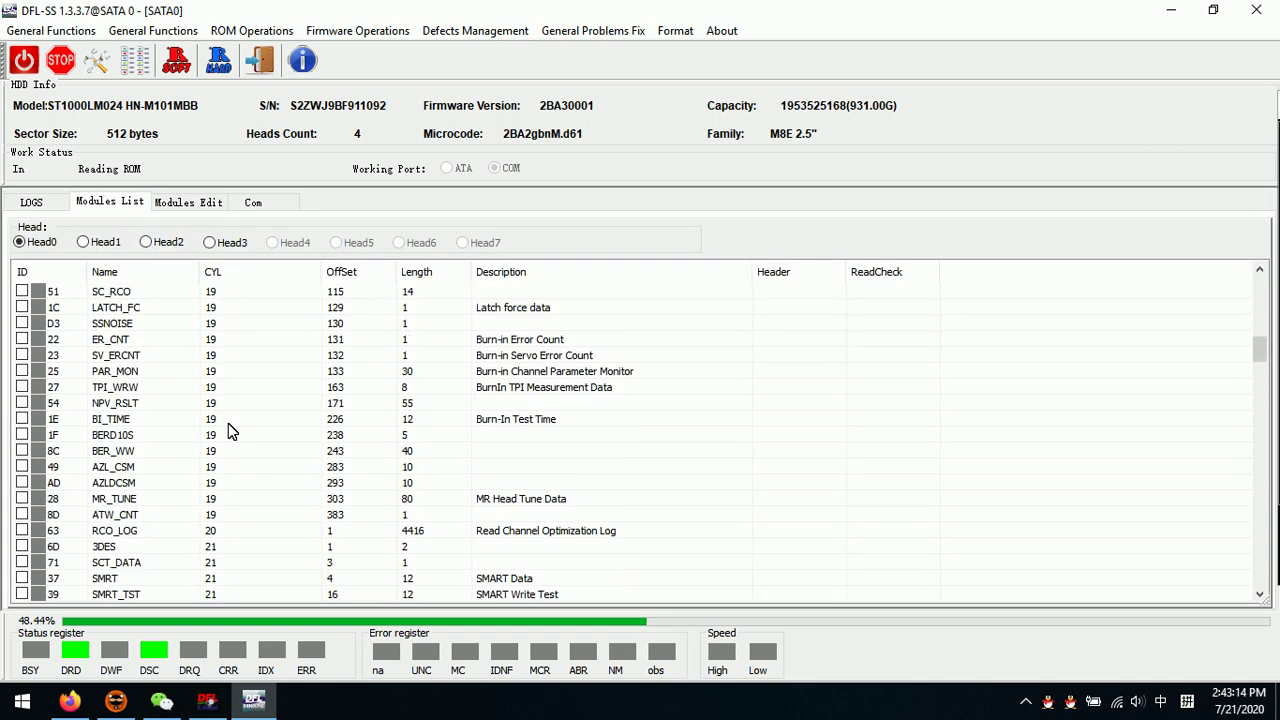
{"action": "scroll", "coordinate": [240, 425], "scroll_direction": "up", "scroll_amount": 15}
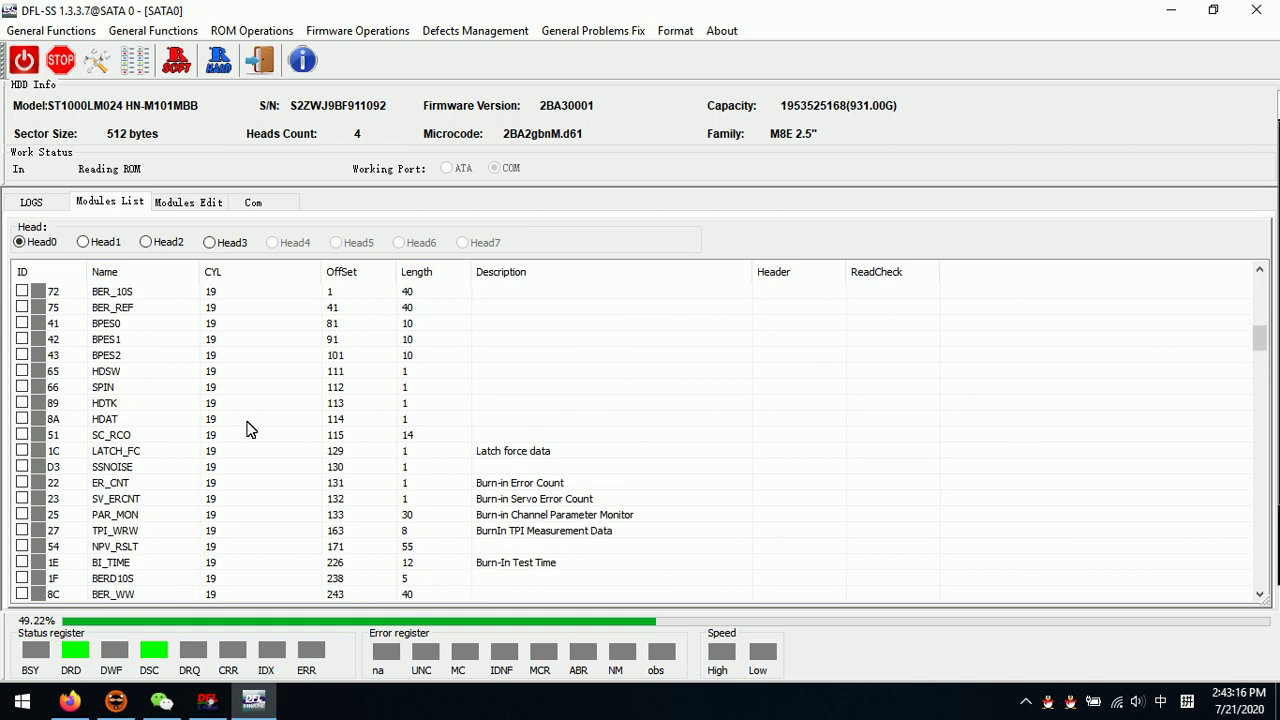
{"action": "scroll", "coordinate": [267, 407], "scroll_direction": "up", "scroll_amount": 5}
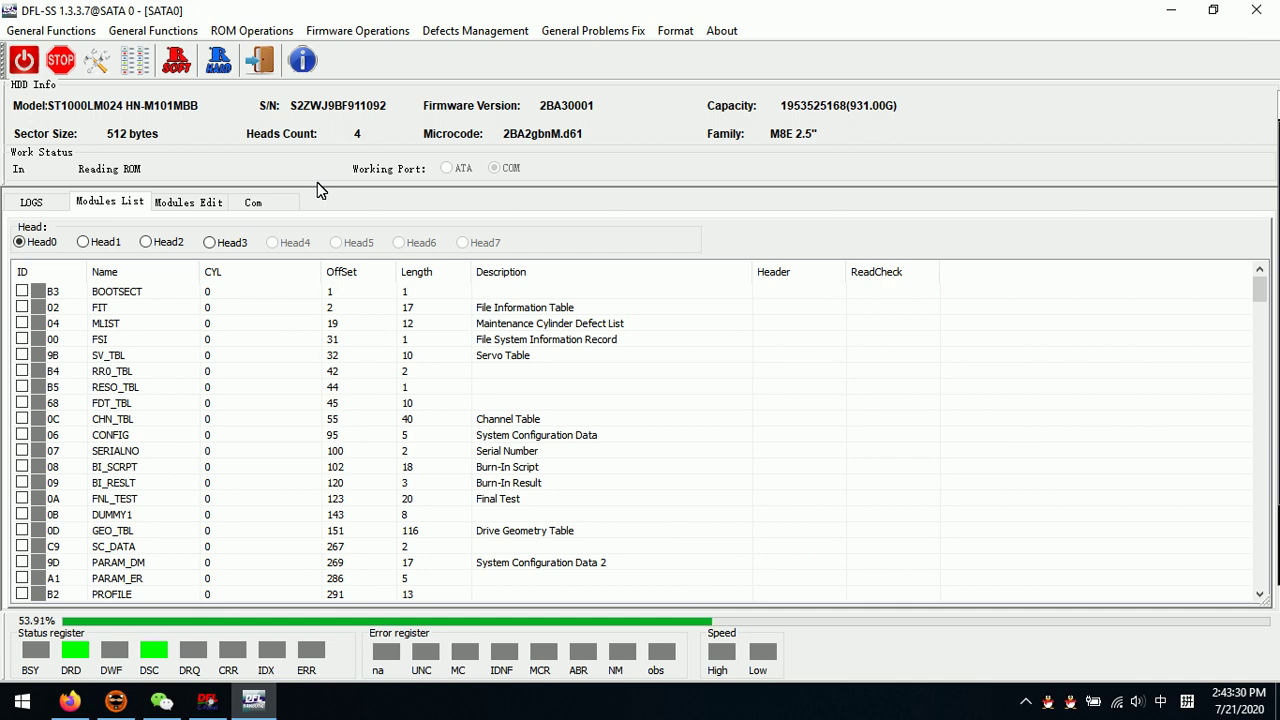
{"action": "left_click", "coordinate": [33, 203]}
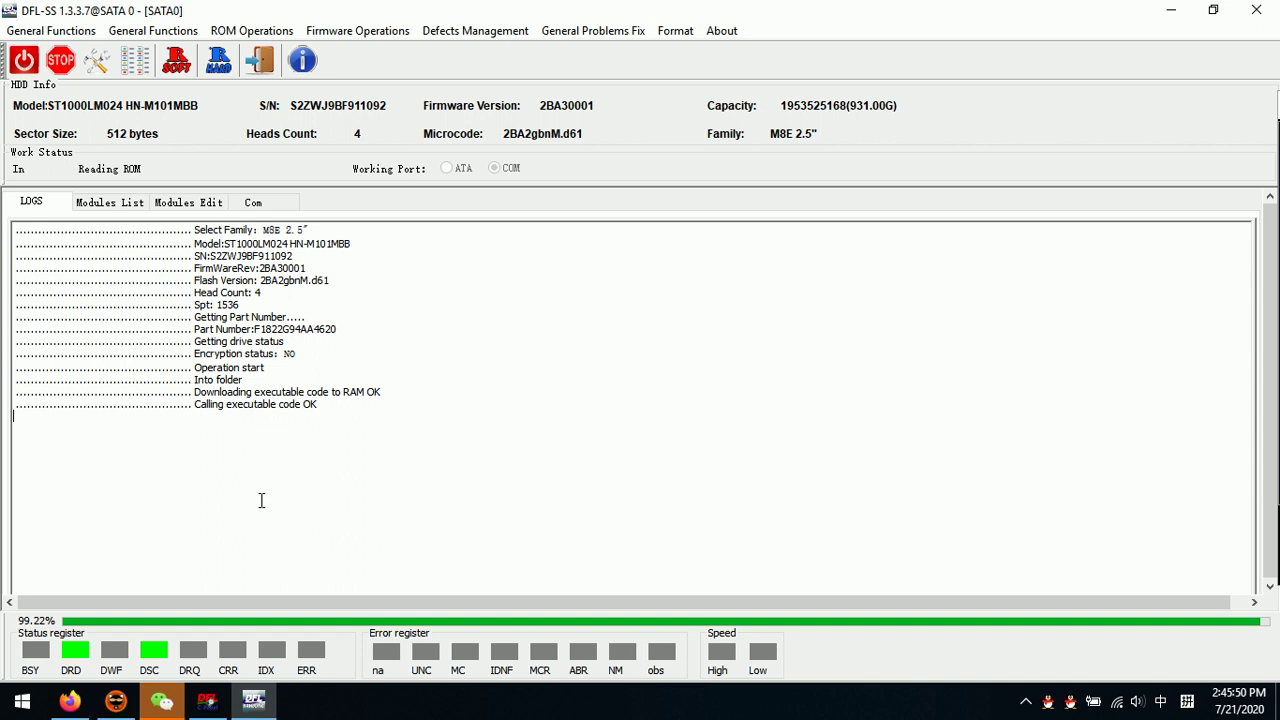
Check the ROM dump information and the operation result in the log
{"action": "left_click_drag", "start_coordinate": [286, 560], "coordinate": [14, 540]}
{"action": "left_click", "coordinate": [343, 563]}
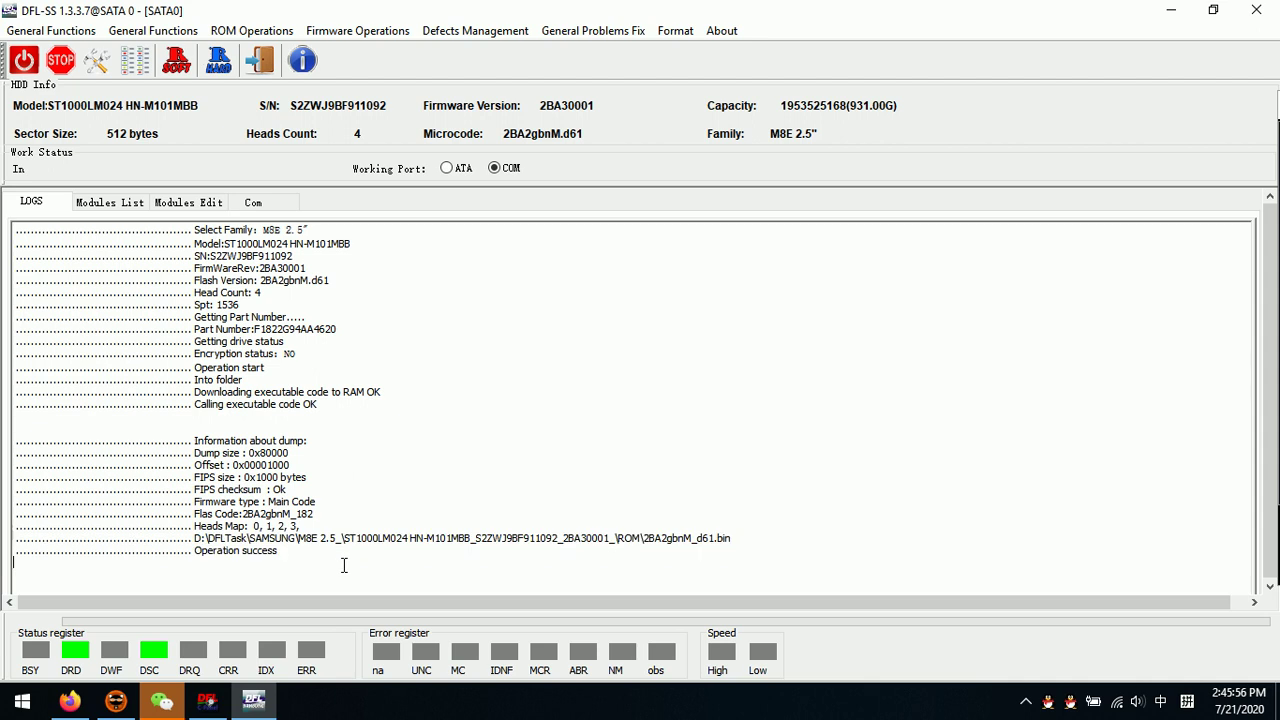
{"action": "left_click_drag", "start_coordinate": [294, 556], "coordinate": [168, 553]}
{"action": "left_click", "coordinate": [305, 558]}
{"action": "left_click_drag", "start_coordinate": [280, 552], "coordinate": [194, 552]}
{"action": "left_click", "coordinate": [304, 554]}
Load 2BA2gbnM_d61.bin from the ROM folder into the head map editor
{"action": "left_click", "coordinate": [256, 31]}
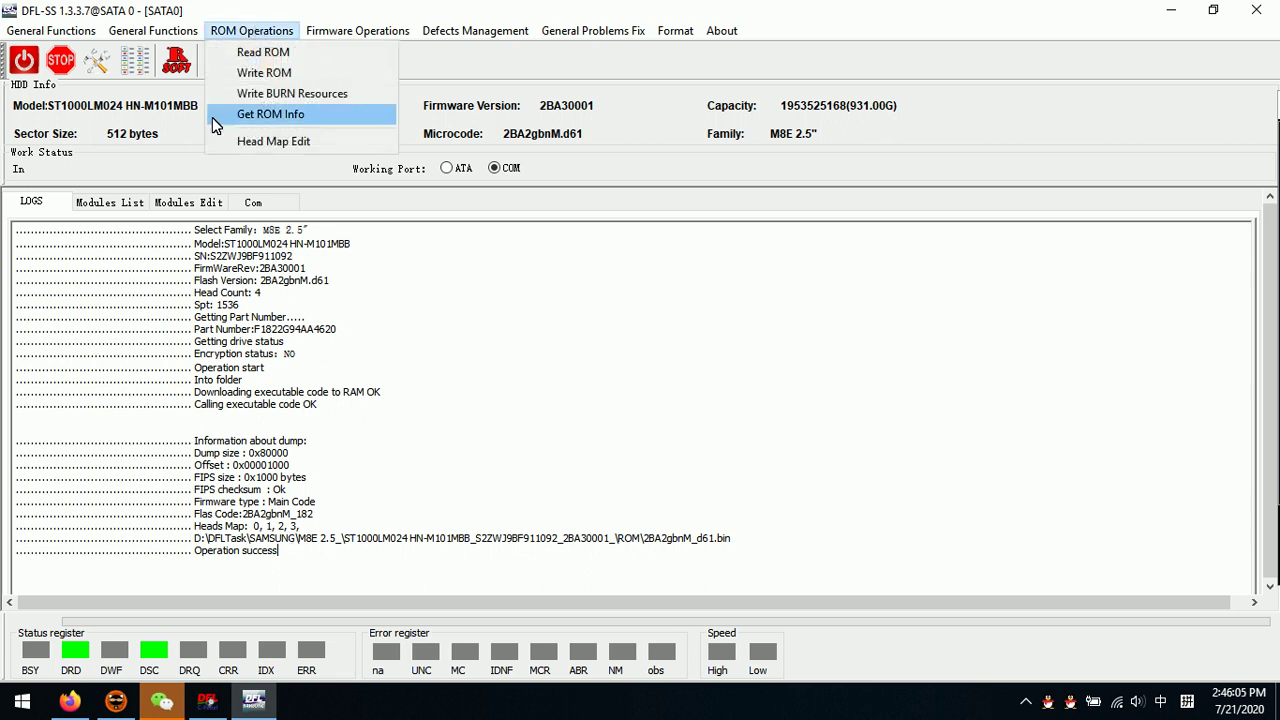
{"action": "left_click", "coordinate": [294, 138]}
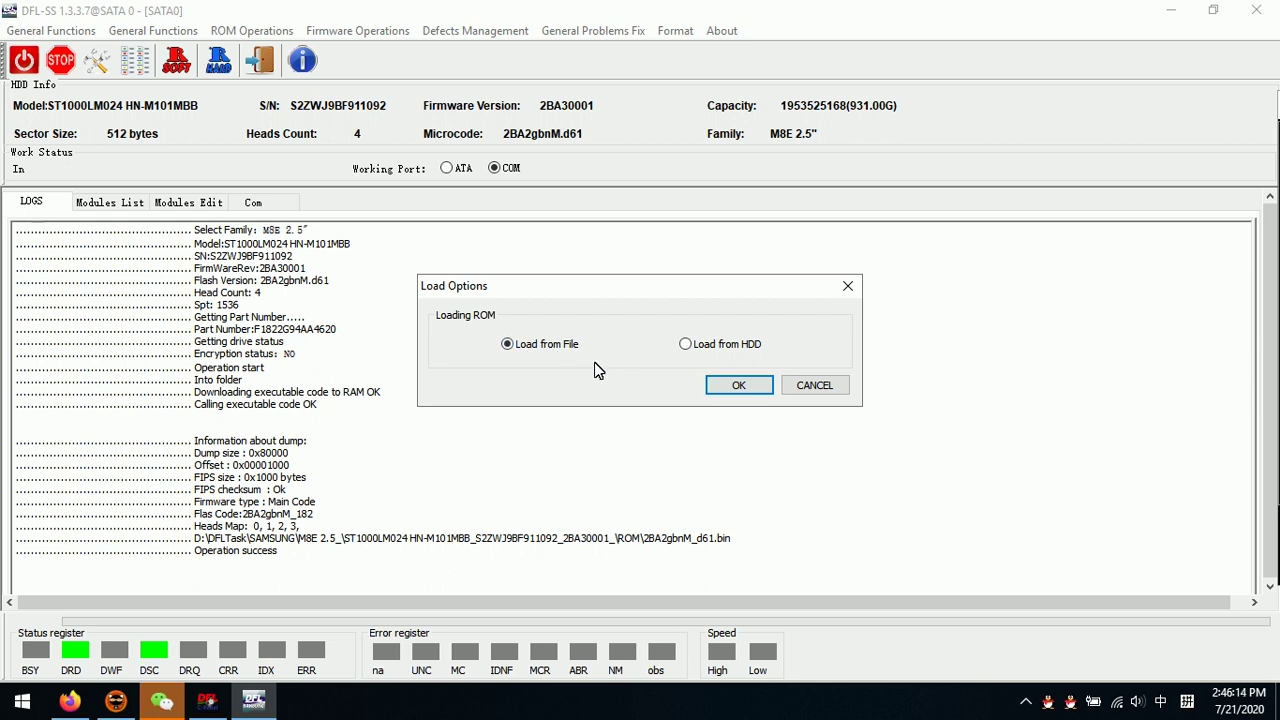
{"action": "left_click", "coordinate": [737, 384]}
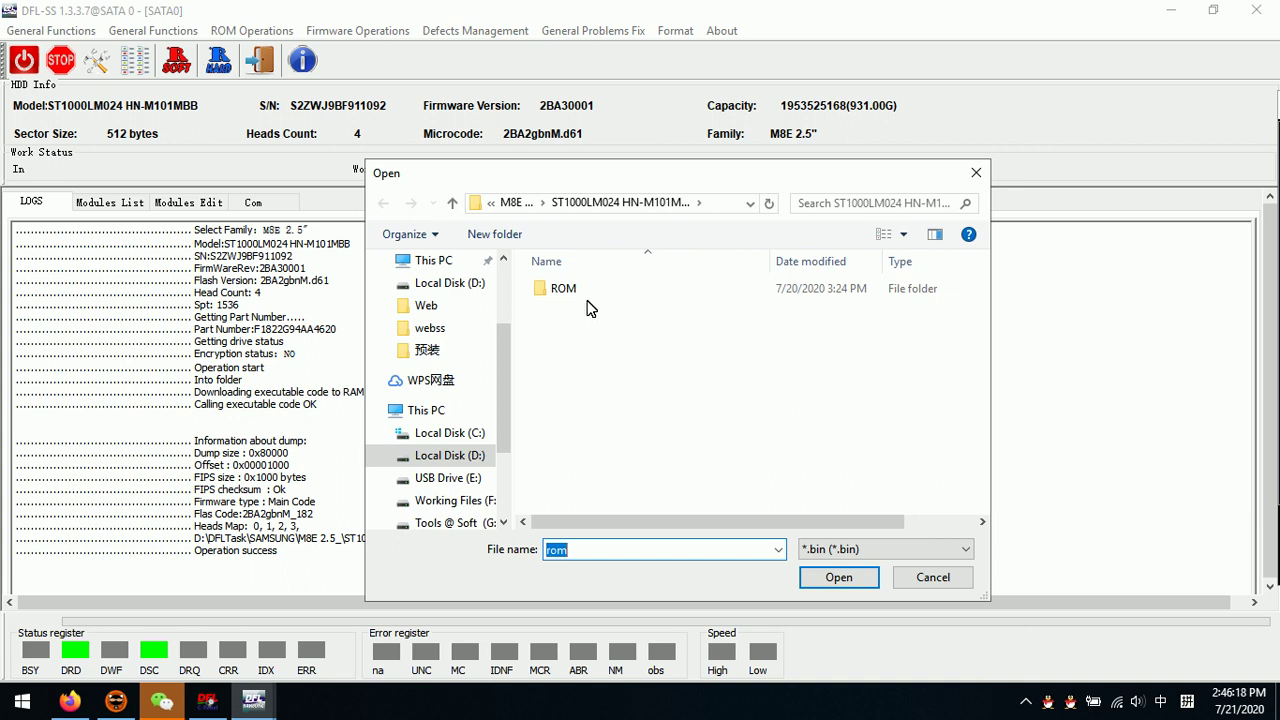
{"action": "double_click", "coordinate": [572, 292]}
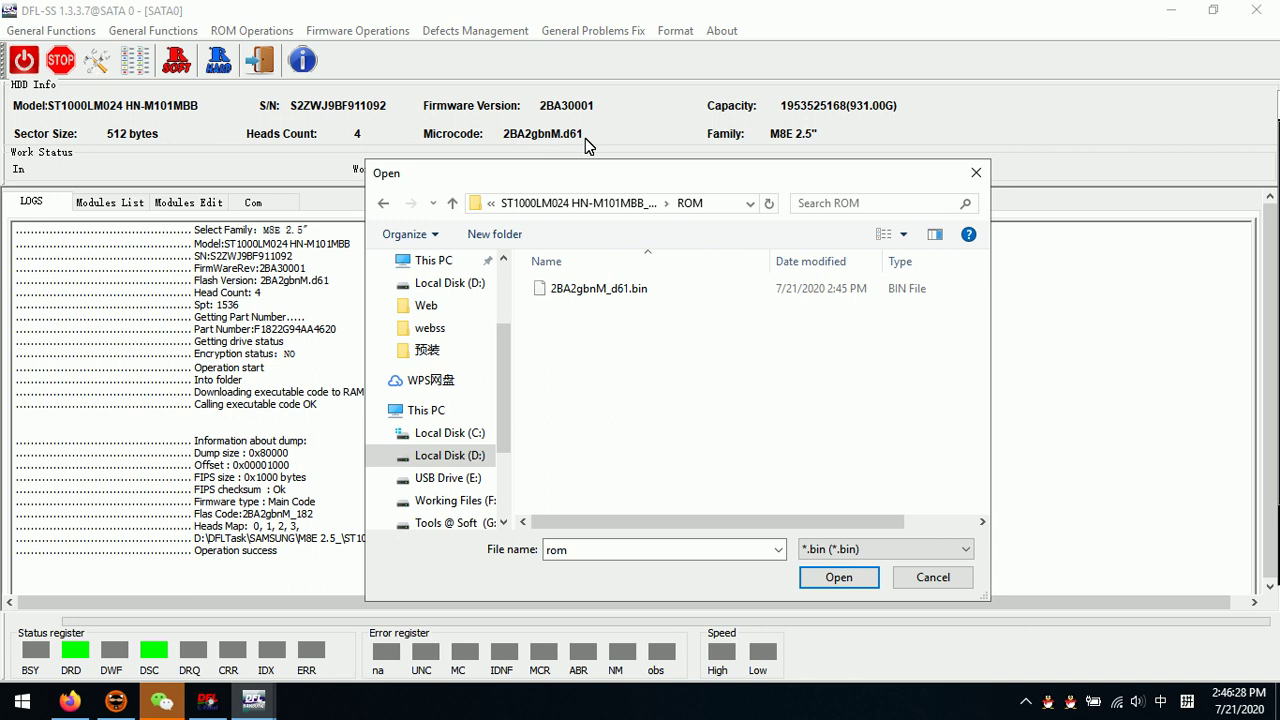
{"action": "double_click", "coordinate": [612, 294]}
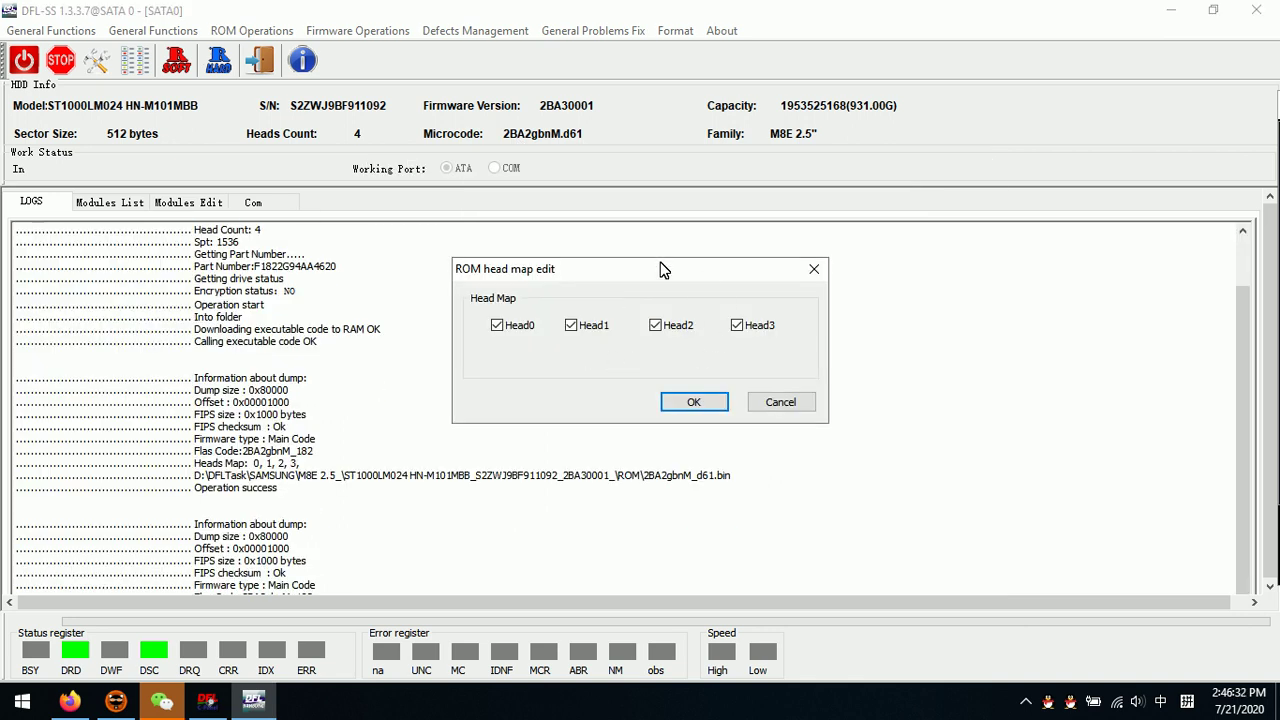
Exclude Head3 from the ROM head map and save the modified ROM as 2BA2gbnM_182_HMmod.bin
{"action": "left_click_drag", "start_coordinate": [657, 274], "coordinate": [497, 268]}
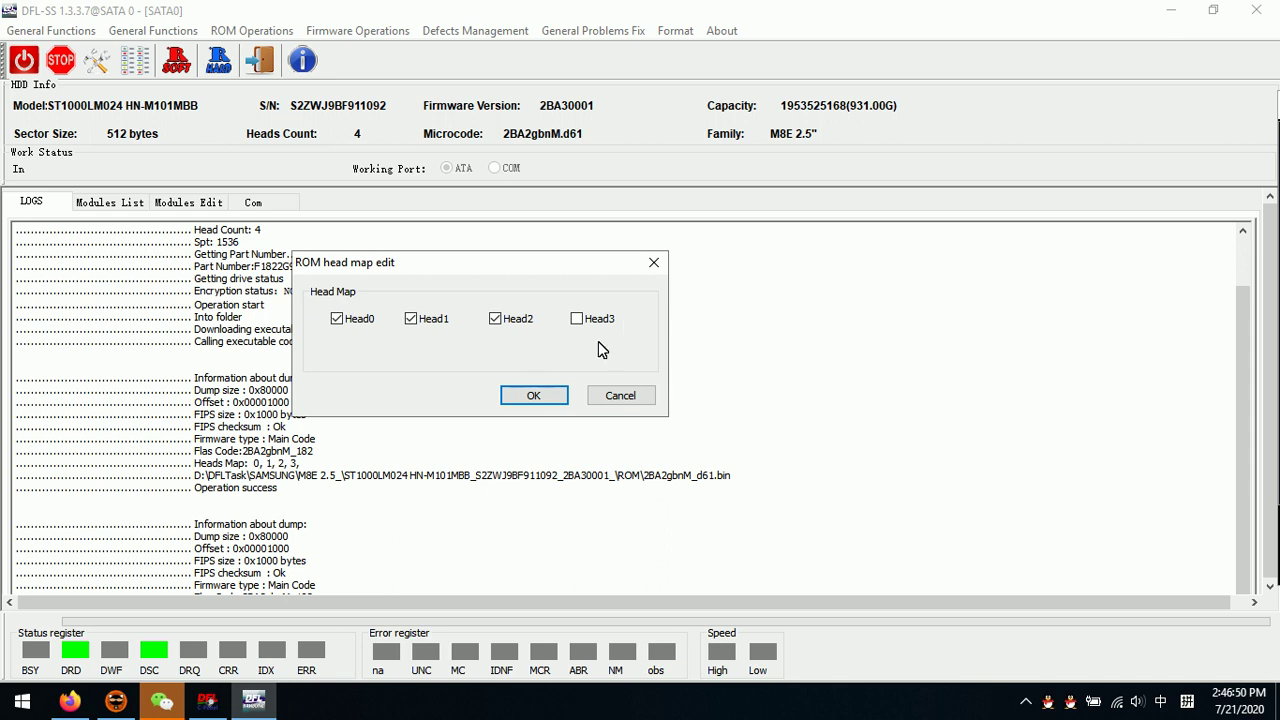
{"action": "left_click", "coordinate": [531, 396]}
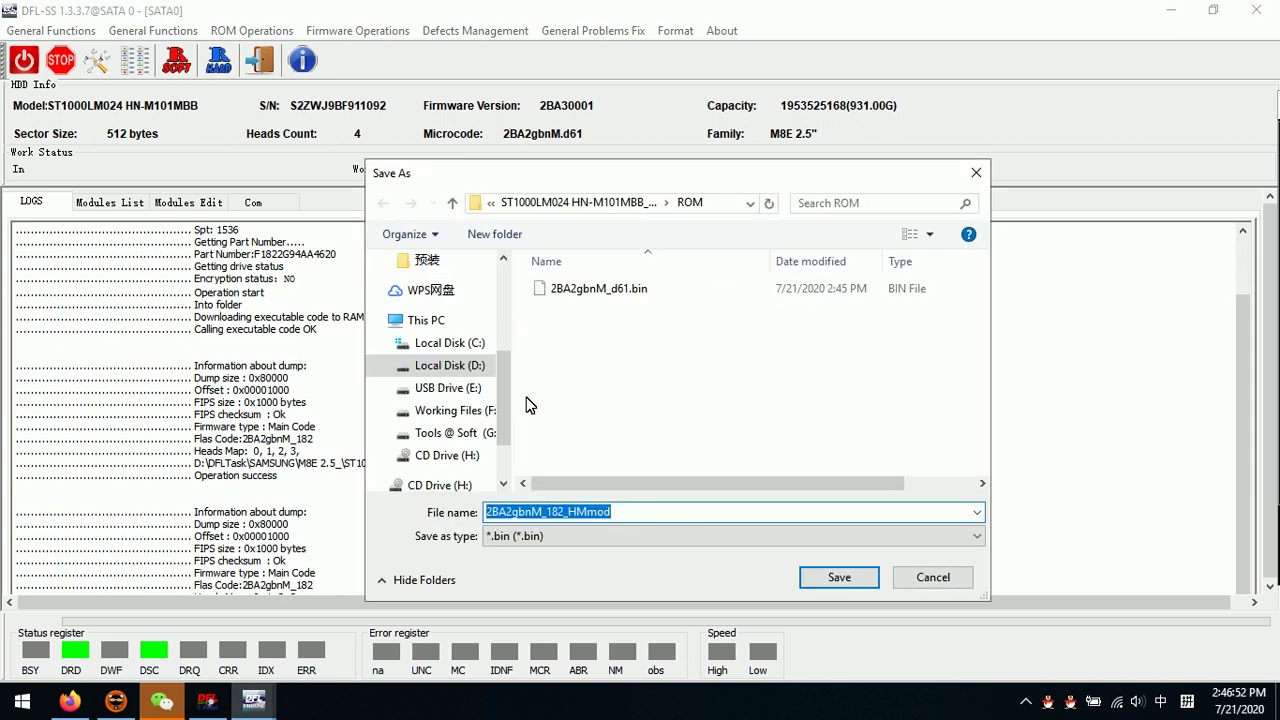
{"action": "left_click", "coordinate": [632, 512]}
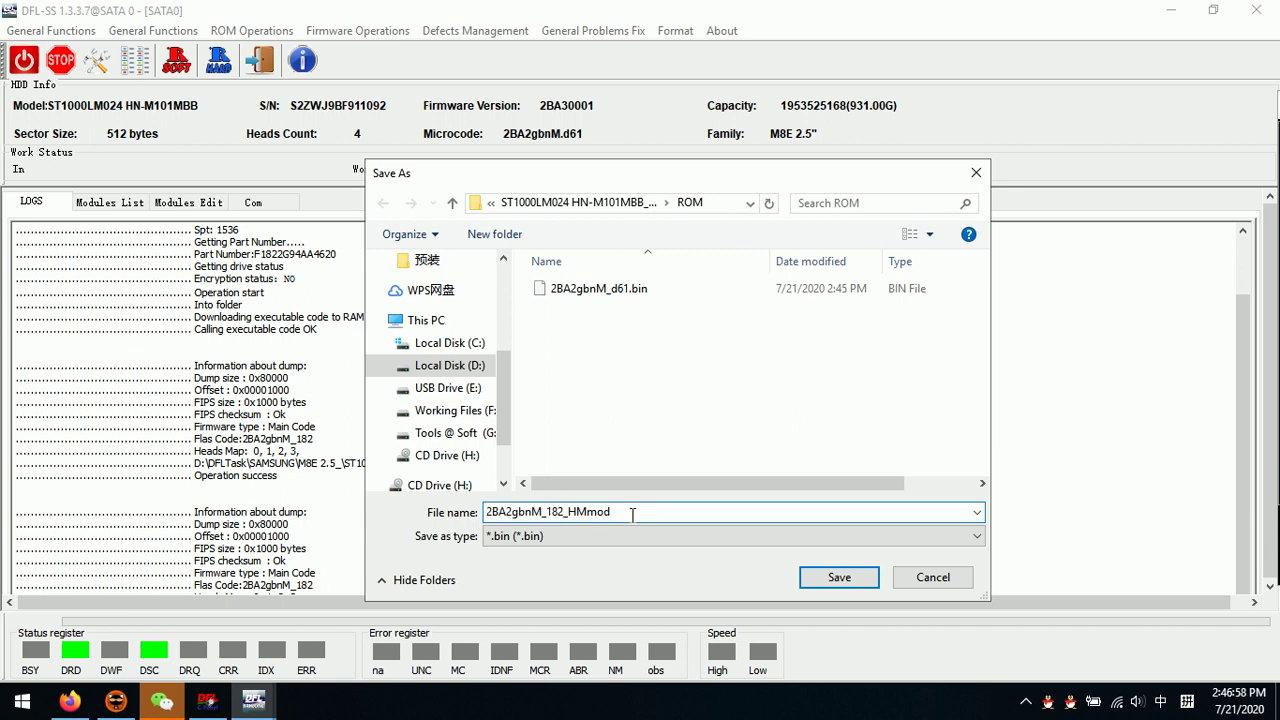
{"action": "left_click", "coordinate": [838, 577]}
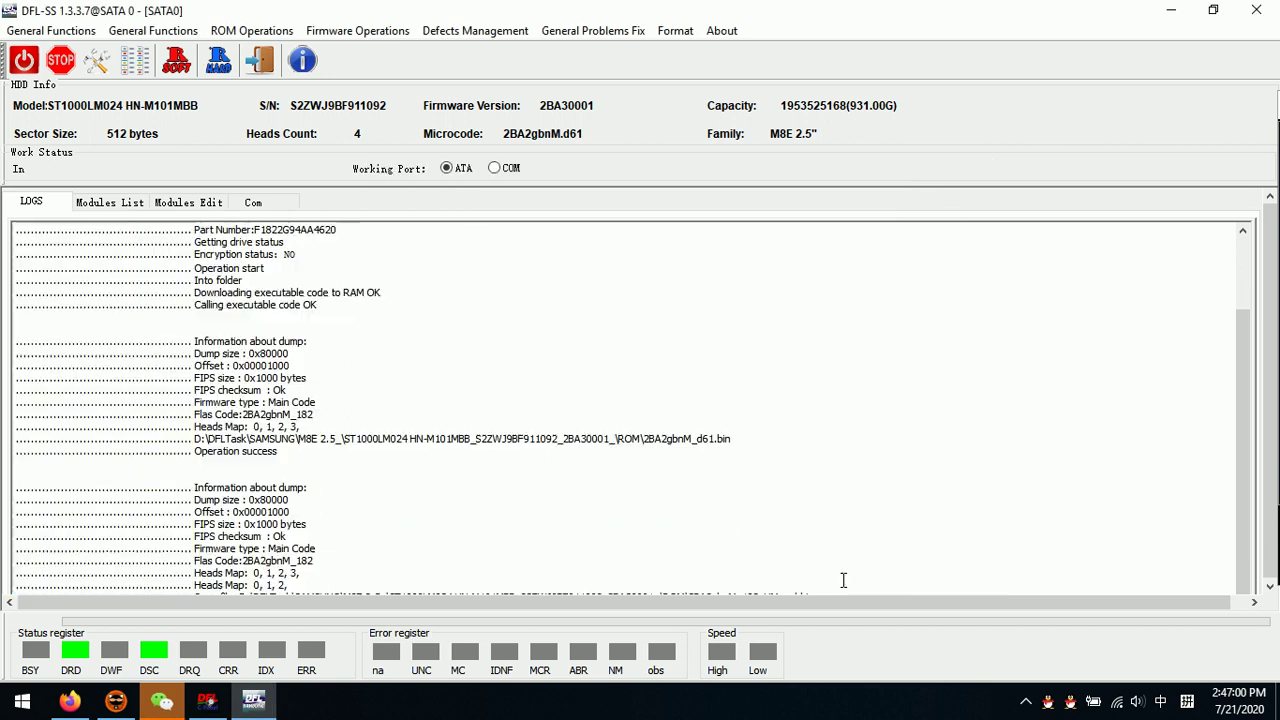
Minimize the DFL cPanel window and review the latest head map entries in the log
{"action": "mouse_move", "coordinate": [1272, 518]}
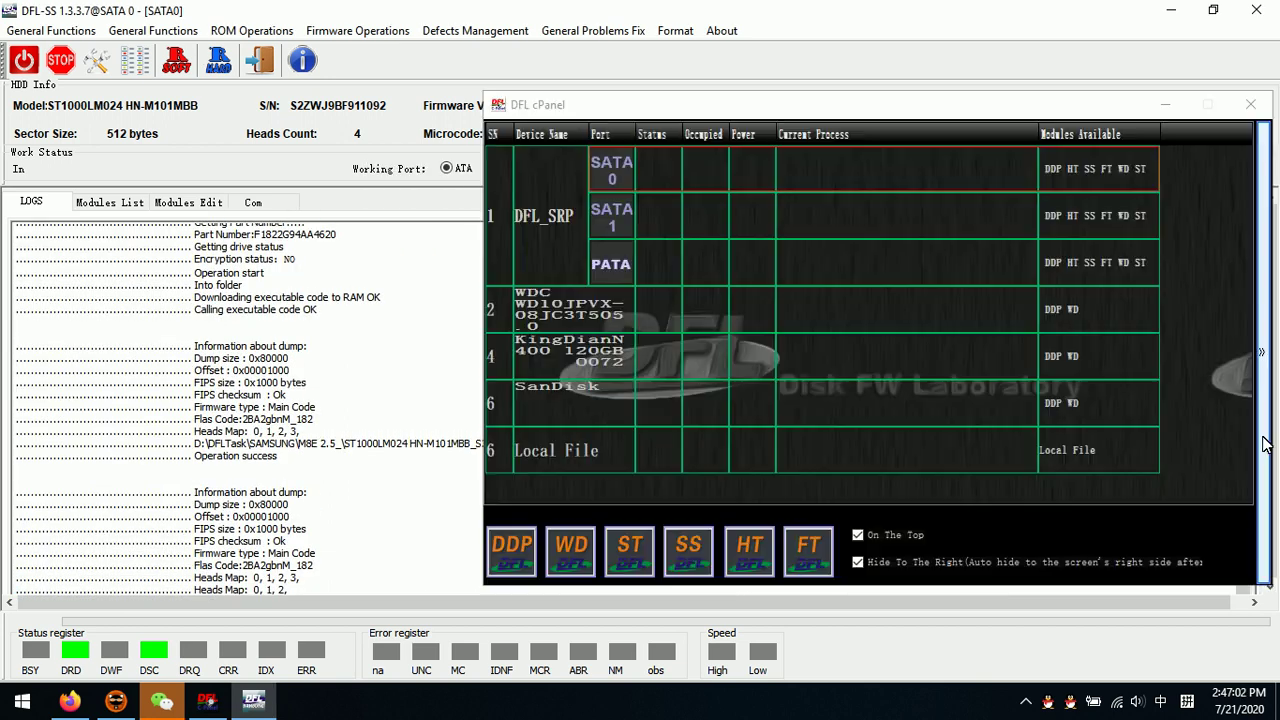
{"action": "left_click", "coordinate": [1164, 104]}
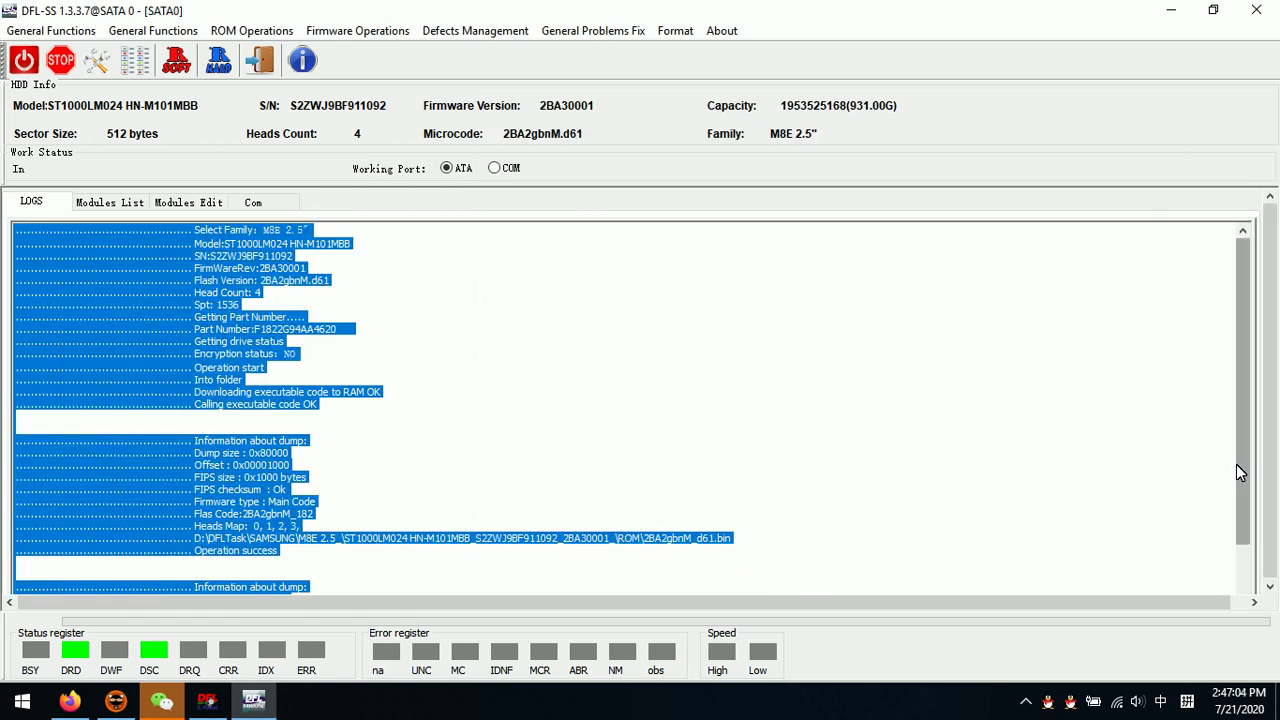
{"action": "left_click", "coordinate": [1238, 464]}
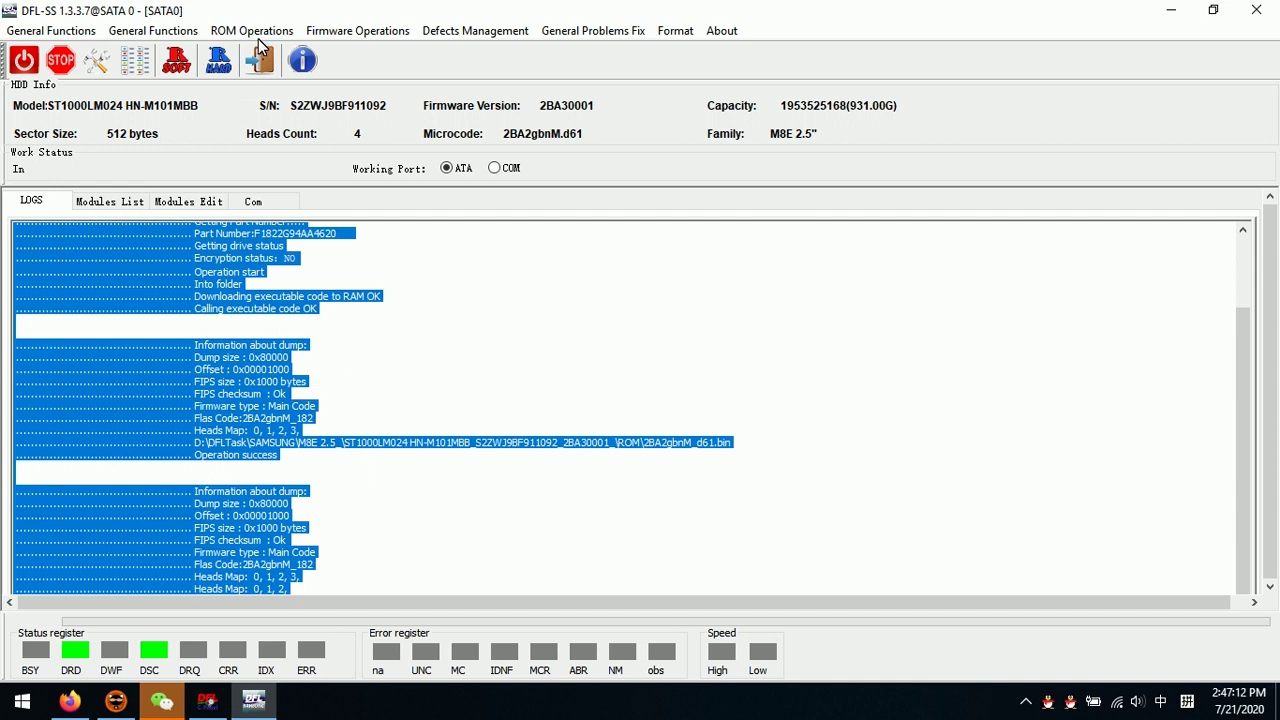
Write the modified ROM file 2BA2gbnM_182_HMmod.bin to the drive
{"action": "left_click", "coordinate": [257, 31]}
{"action": "left_click", "coordinate": [263, 75]}
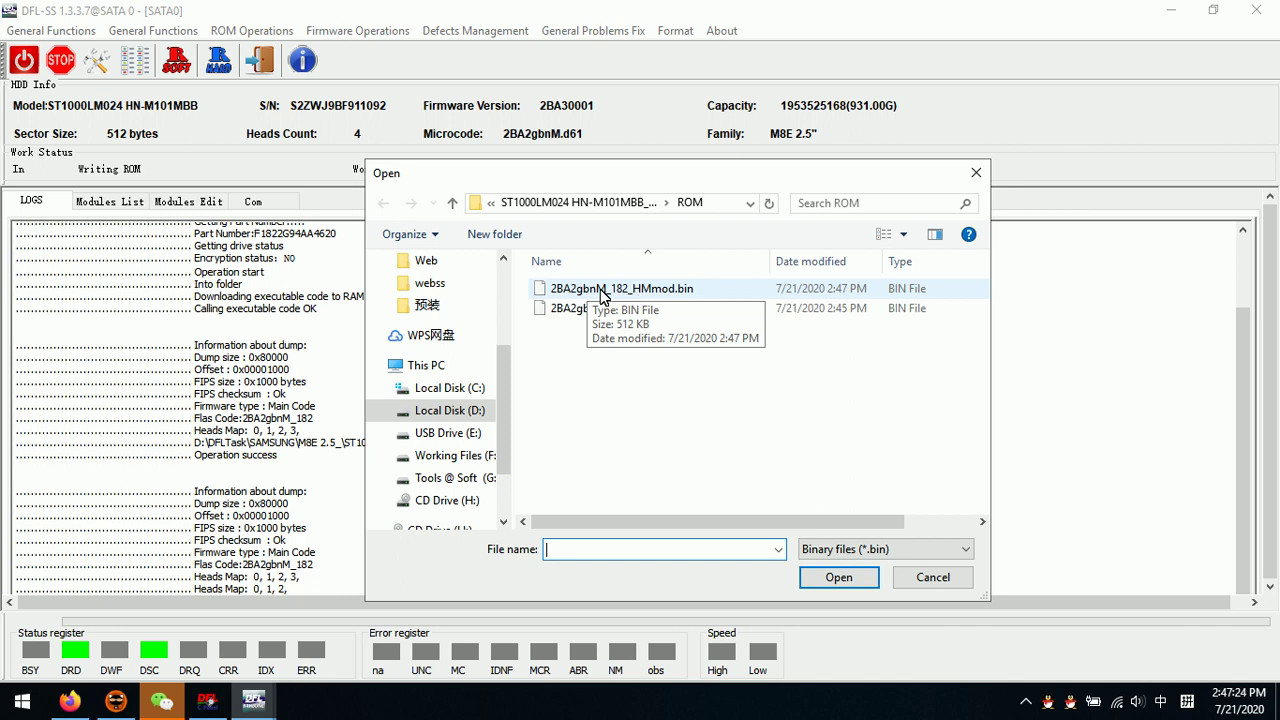
{"action": "double_click", "coordinate": [661, 291]}
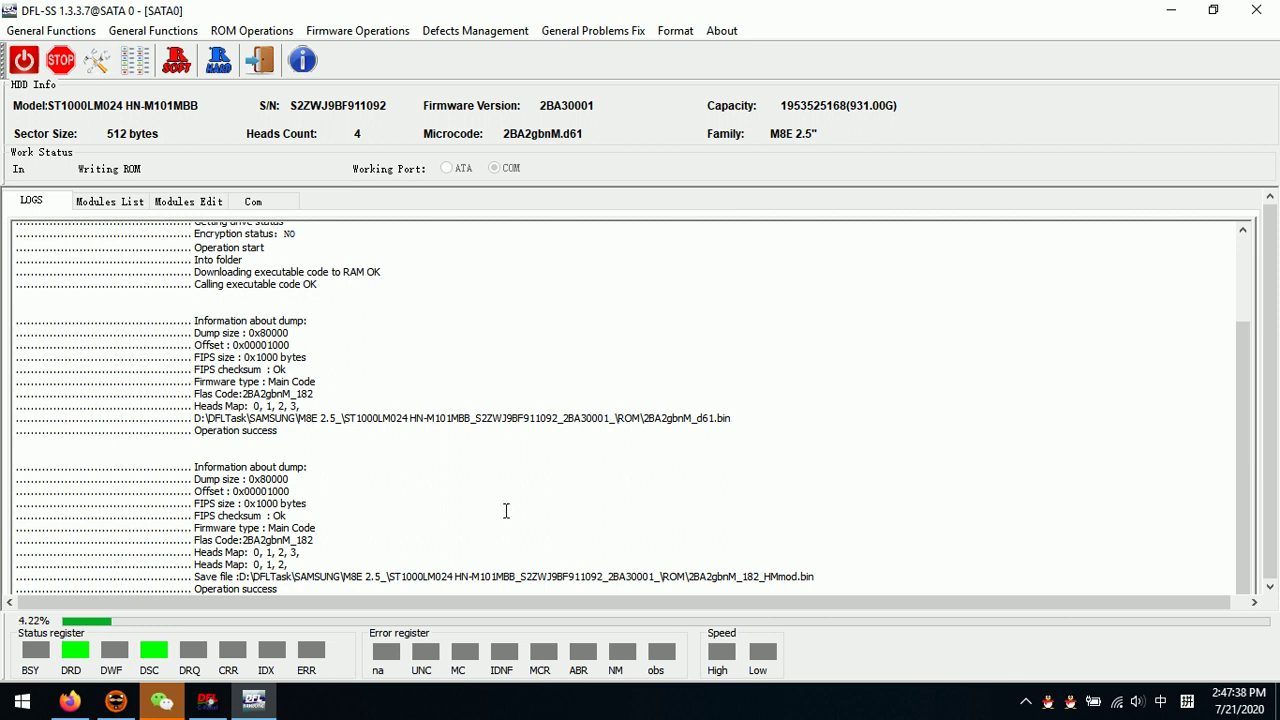
{"action": "left_click_drag", "start_coordinate": [815, 577], "coordinate": [696, 577]}
{"action": "left_click", "coordinate": [766, 454]}
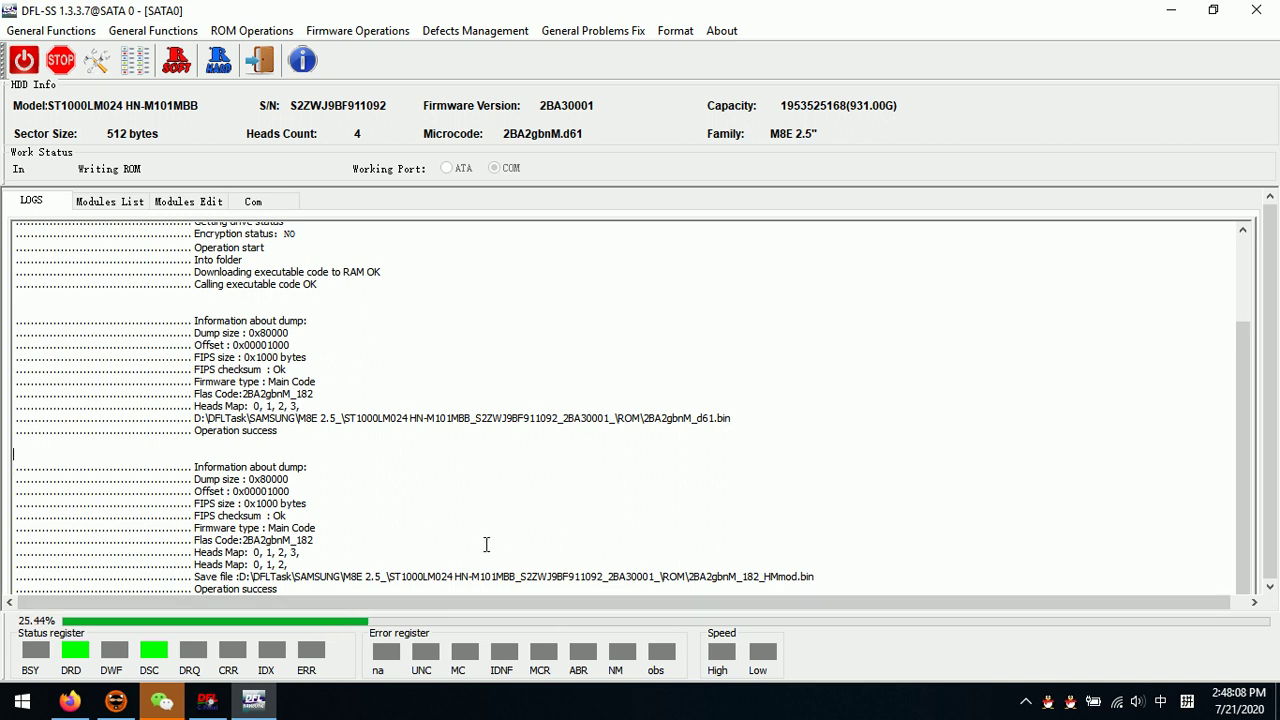
Examine the original and modified head map entries in the log during the ROM write
{"action": "left_click", "coordinate": [195, 552]}
{"action": "left_click_drag", "start_coordinate": [250, 552], "coordinate": [285, 550]}
{"action": "left_click_drag", "start_coordinate": [252, 565], "coordinate": [272, 565]}
{"action": "left_click", "coordinate": [278, 564]}
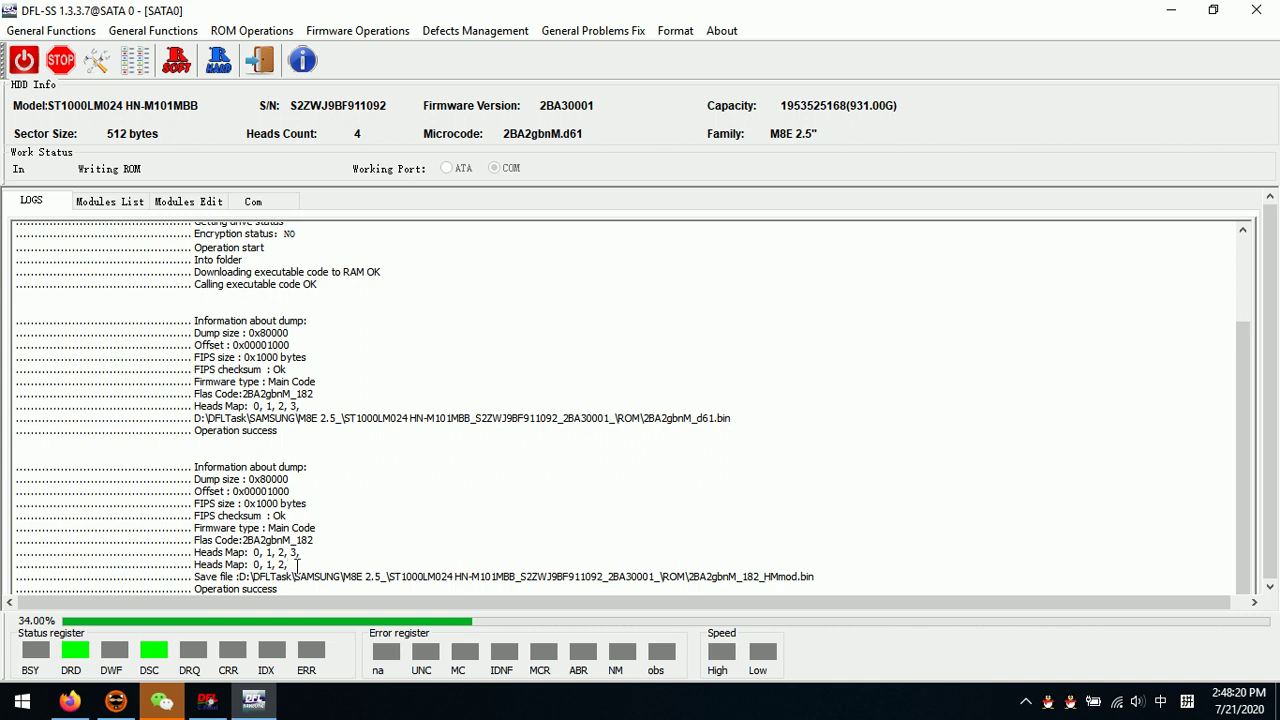
{"action": "left_click", "coordinate": [381, 542]}
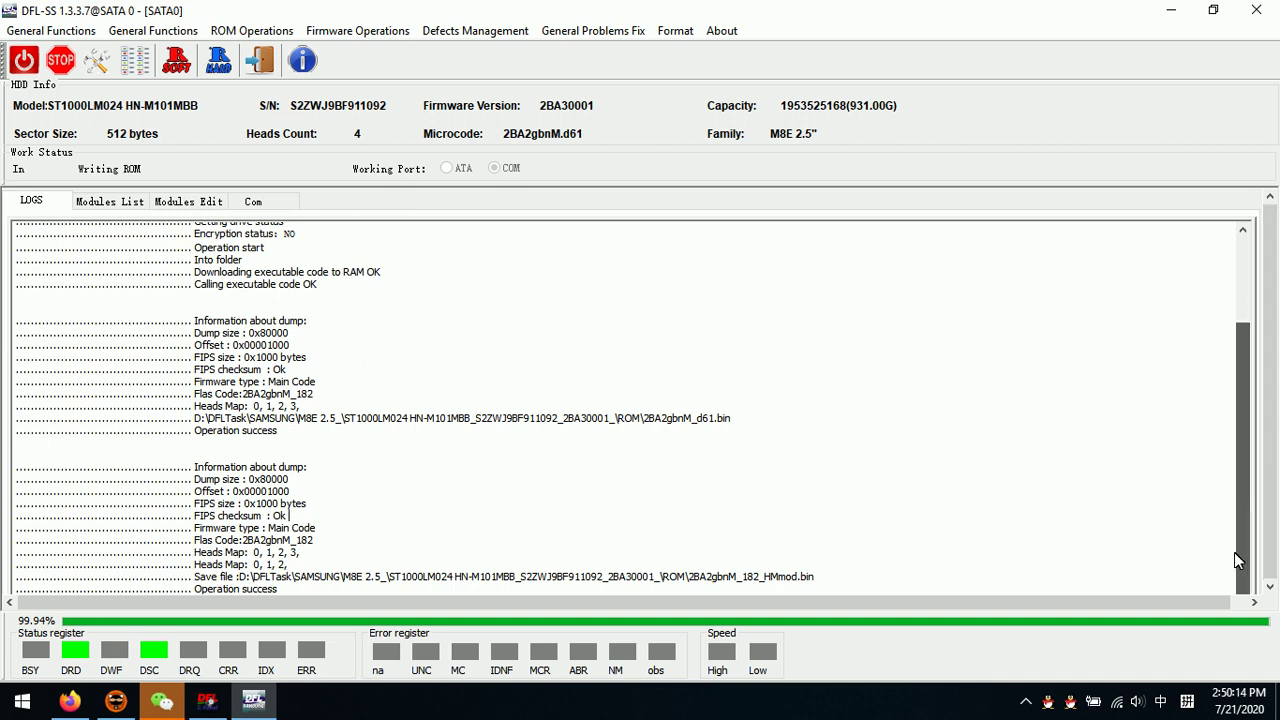
{"action": "scroll", "coordinate": [1238, 560], "scroll_direction": "up", "scroll_amount": 3}
{"action": "scroll", "coordinate": [1235, 344], "scroll_direction": "down", "scroll_amount": 3}
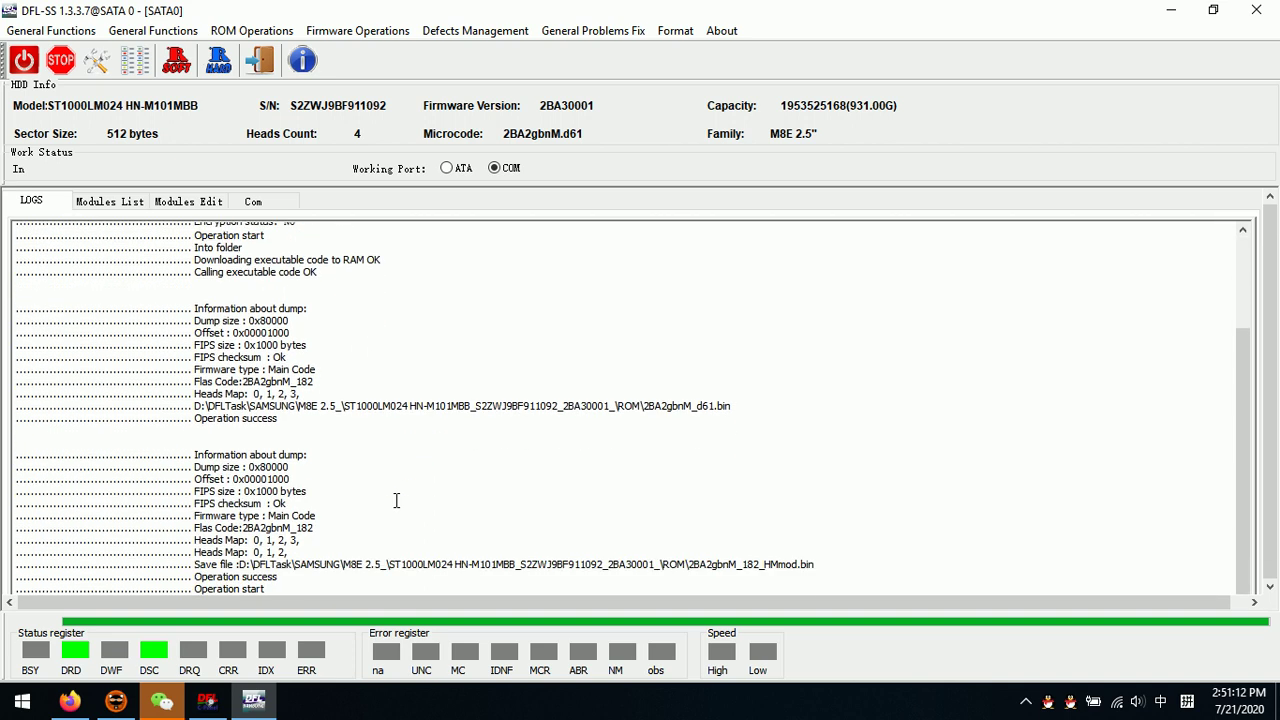
Check the end of the log, the module list and the COM terminal for the result of the ROM write
{"action": "triple_click", "coordinate": [281, 588]}
{"action": "left_click", "coordinate": [281, 588]}
{"action": "left_click", "coordinate": [97, 202]}
{"action": "left_click", "coordinate": [173, 203]}
{"action": "left_click", "coordinate": [251, 203]}
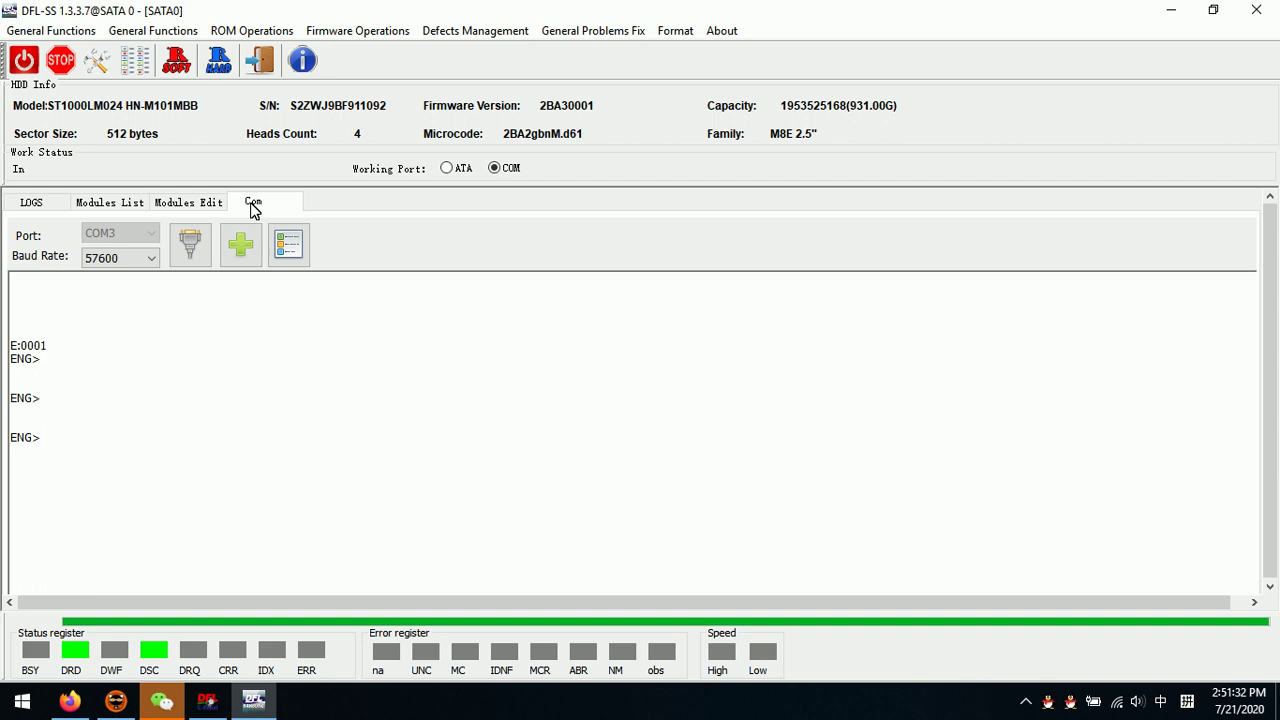
{"action": "left_click", "coordinate": [126, 203]}
{"action": "left_click", "coordinate": [31, 203]}
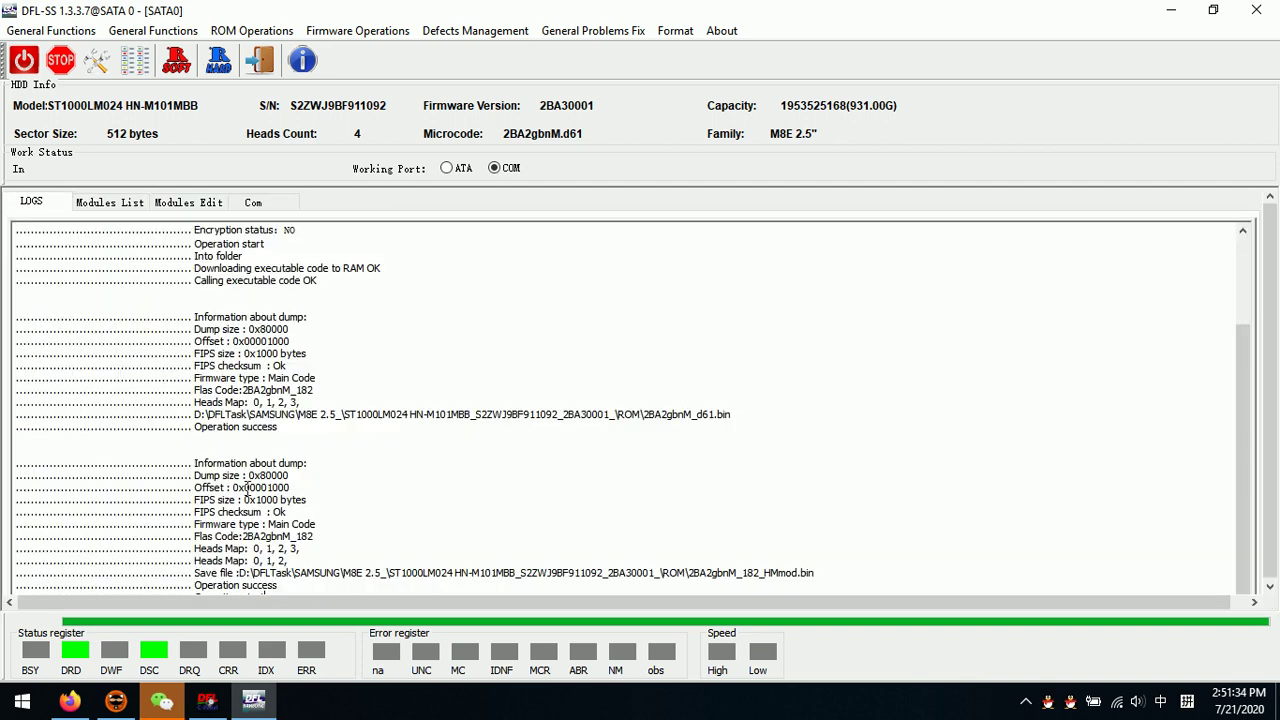
{"action": "left_click", "coordinate": [105, 202]}
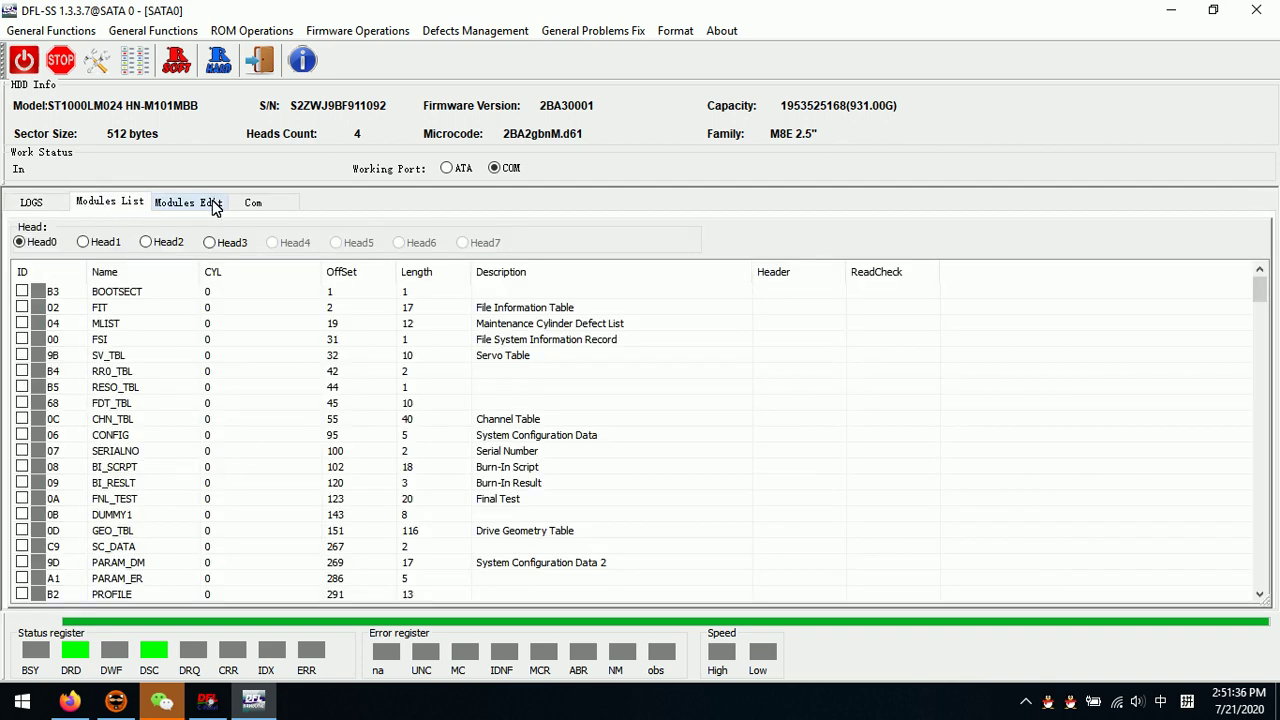
{"action": "left_click", "coordinate": [250, 203]}
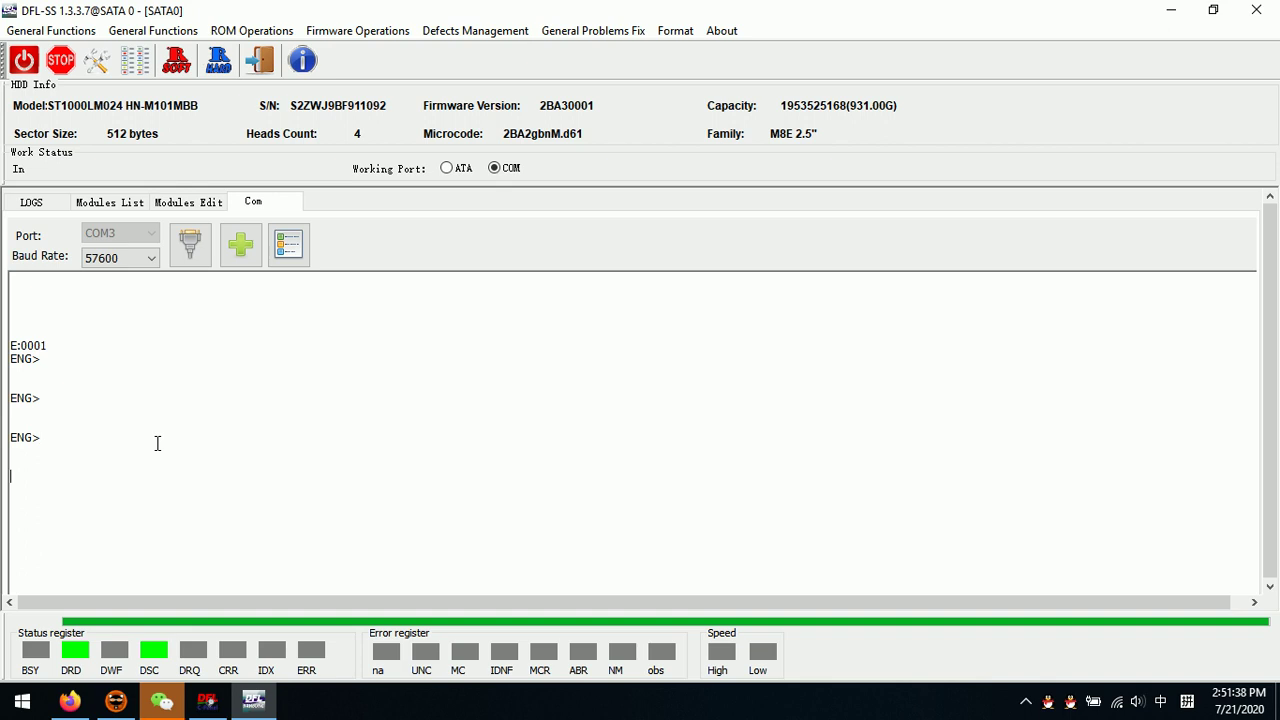
{"action": "left_click", "coordinate": [38, 204]}
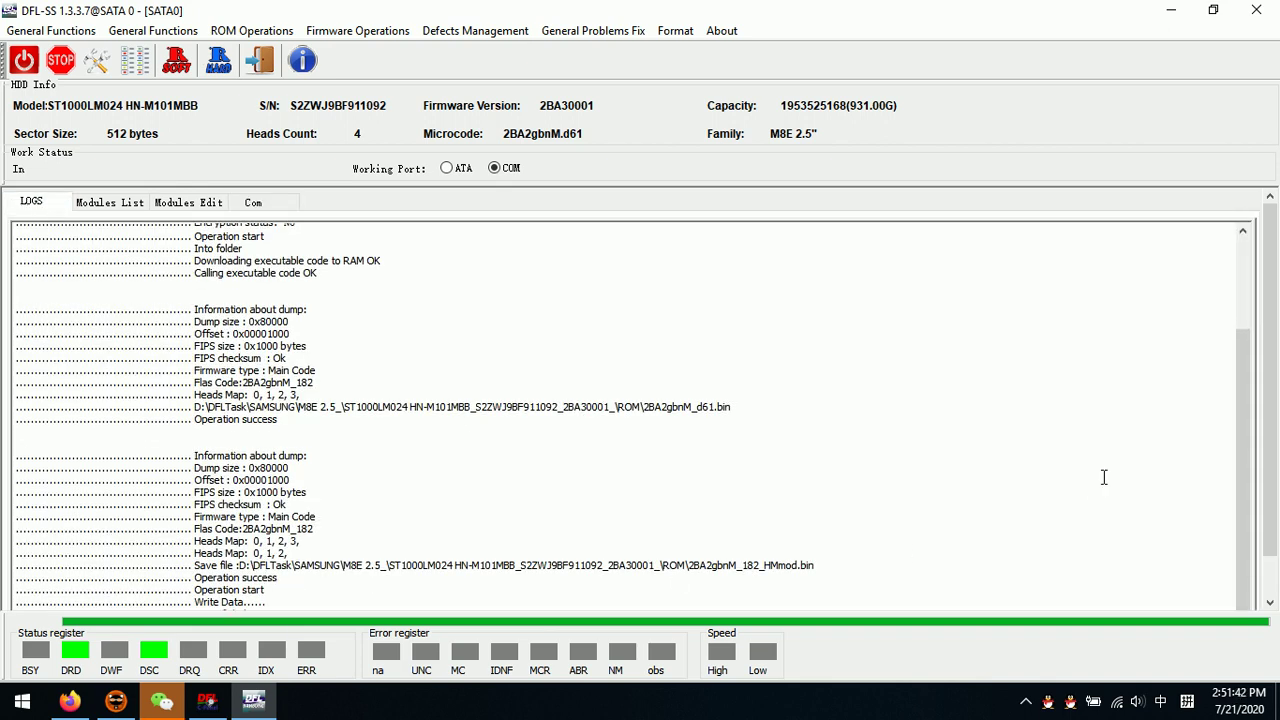
{"action": "left_click_drag", "start_coordinate": [1271, 518], "coordinate": [1268, 612]}
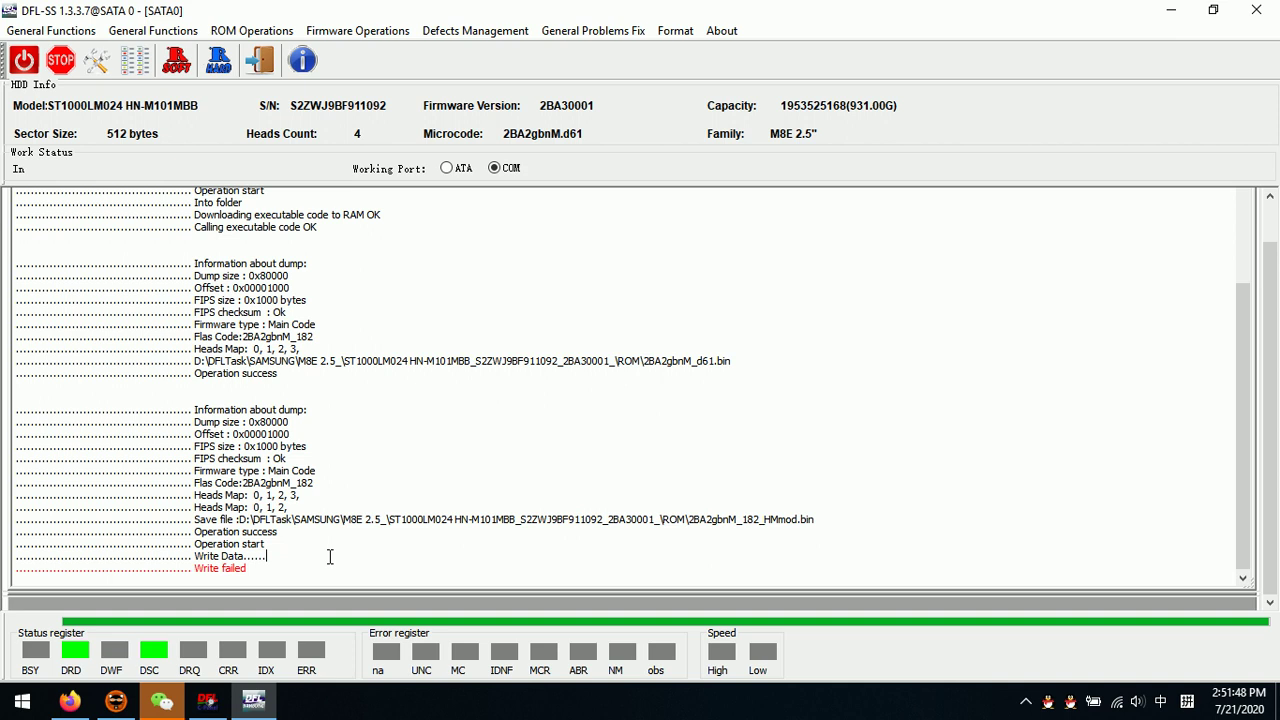
Clear all entries from the operation log
{"action": "right_click", "coordinate": [293, 436]}
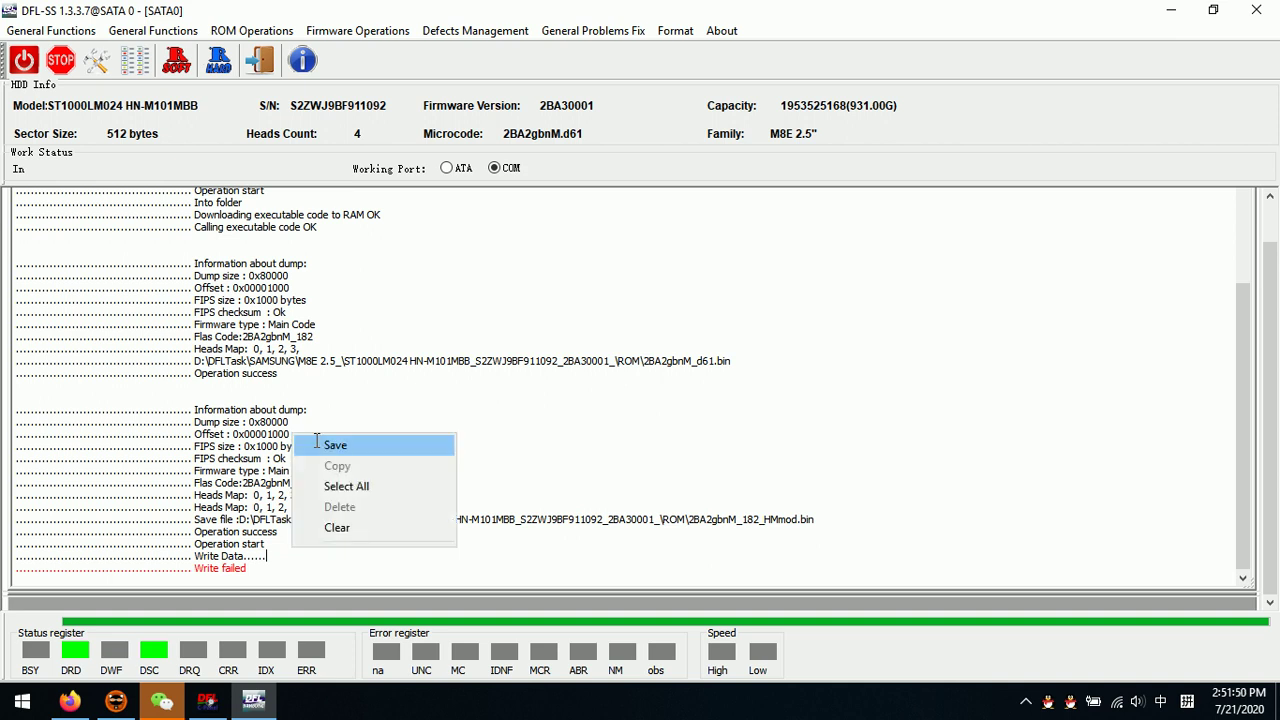
{"action": "left_click", "coordinate": [337, 527]}
{"action": "left_click", "coordinate": [603, 379]}
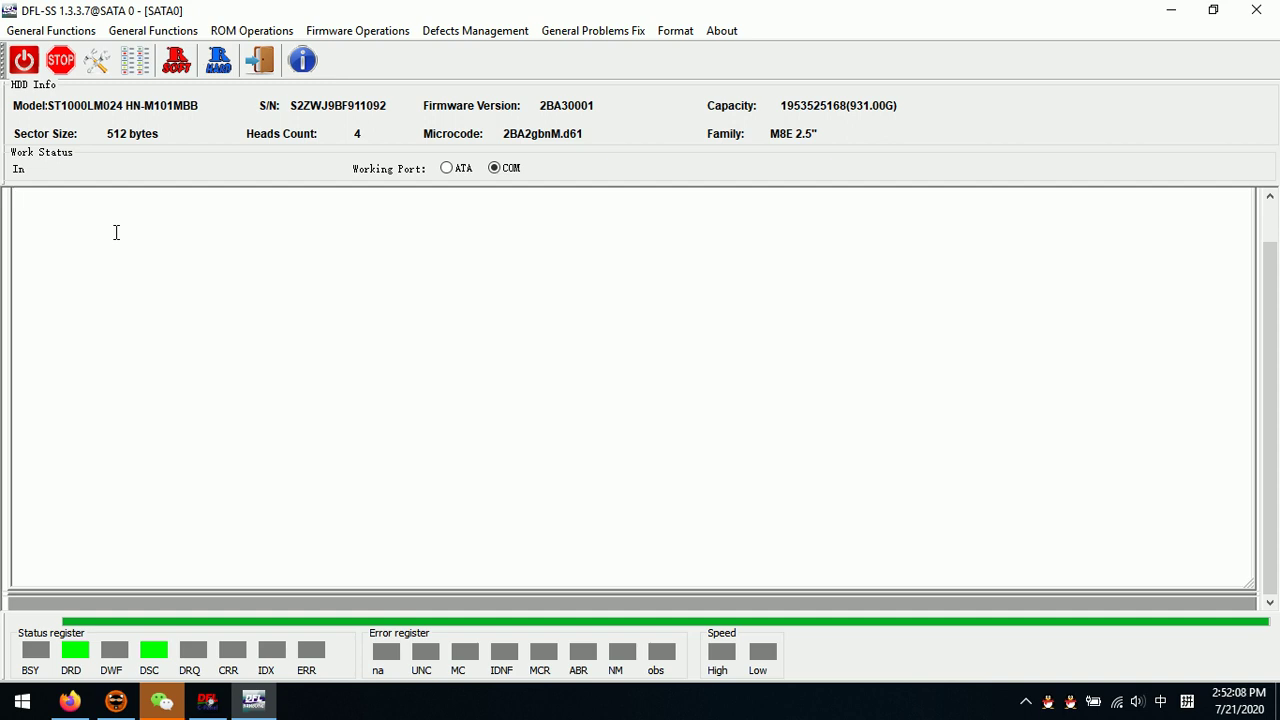
Power-cycle the drive and send repeated empty commands in the COM terminal until the ENG> prompt responds
{"action": "left_click", "coordinate": [25, 60]}
{"action": "left_click", "coordinate": [27, 60]}
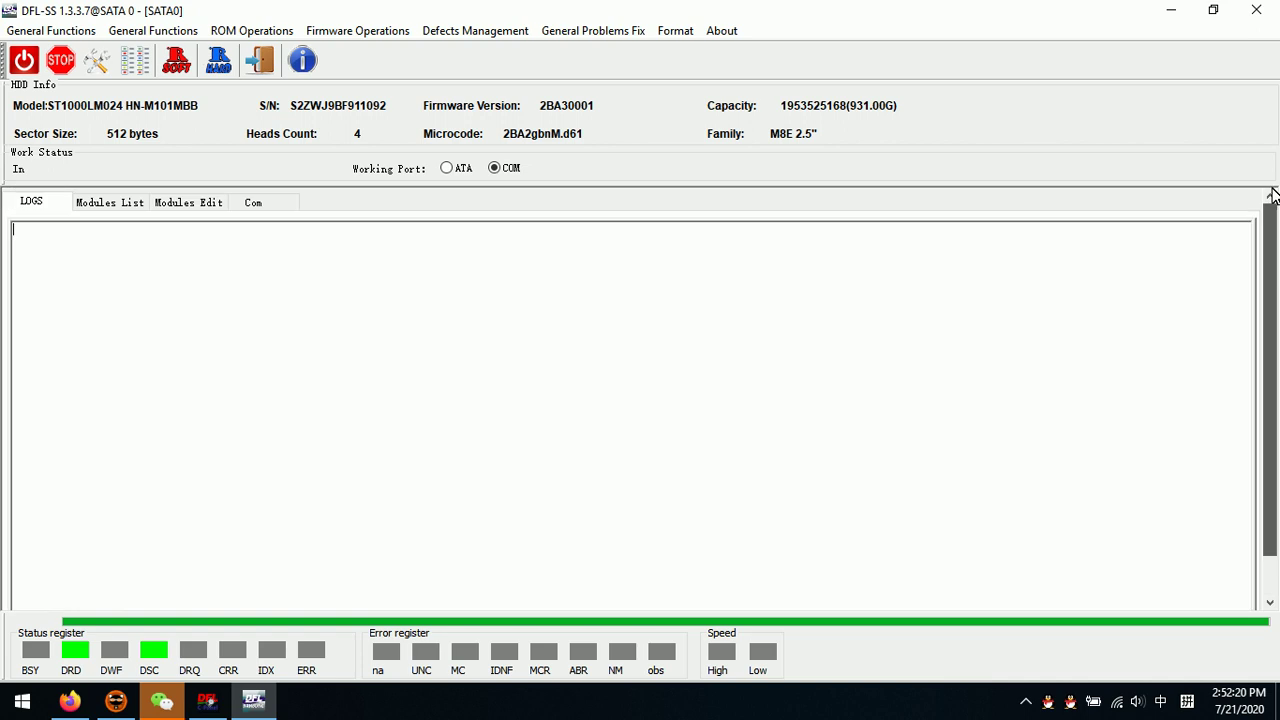
{"action": "left_click", "coordinate": [290, 202]}
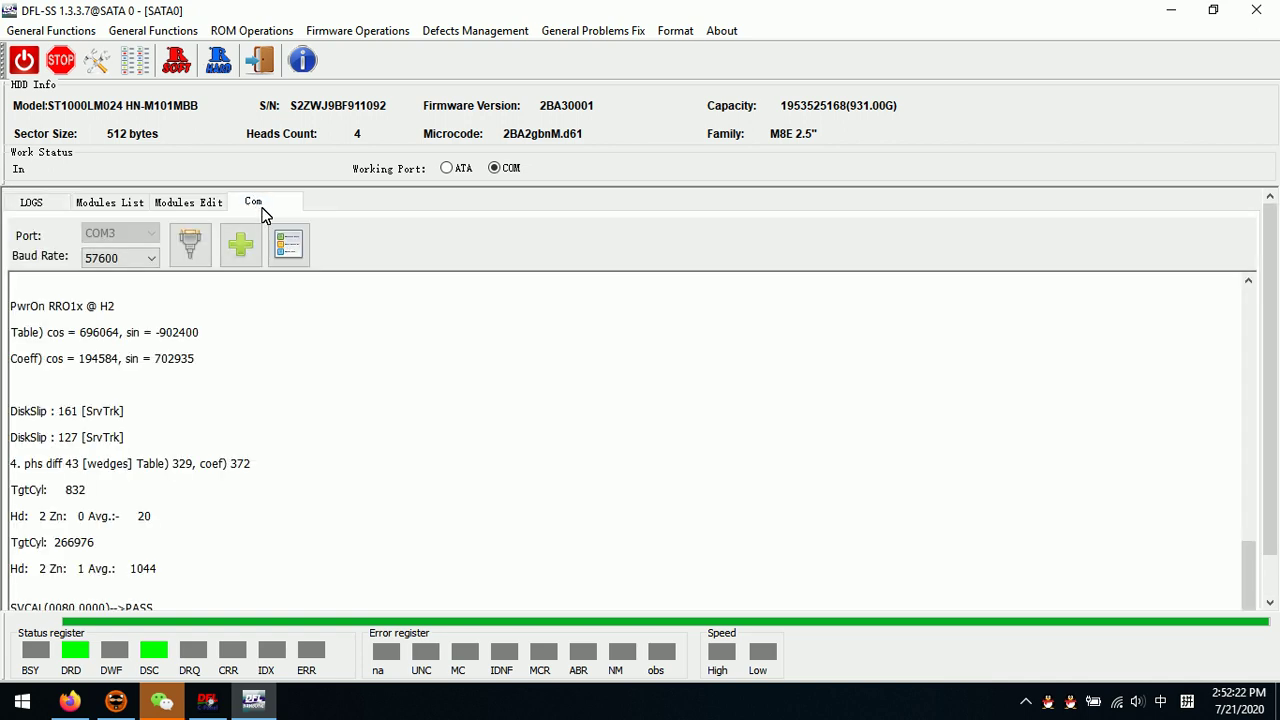
{"action": "left_click", "coordinate": [164, 595]}
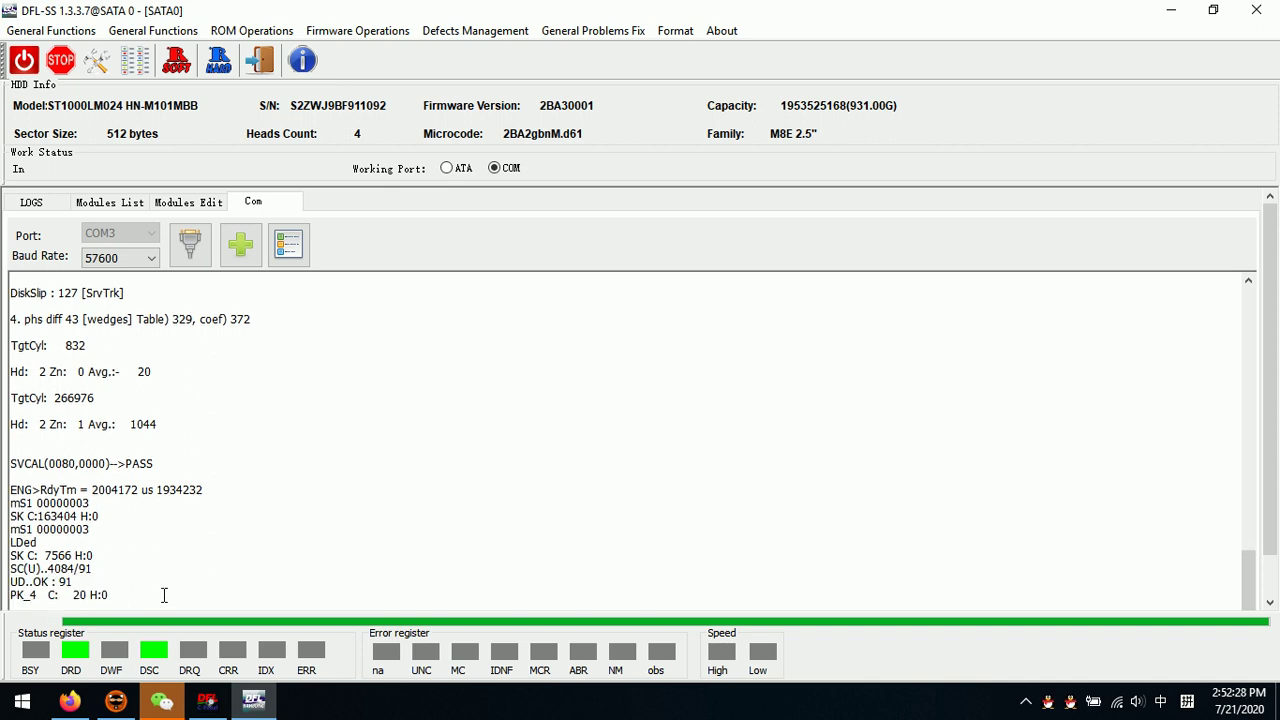
{"action": "key", "text": "Return"}
{"action": "key", "text": "Return"}
{"action": "key", "text": "Return"}
{"action": "key", "text": "Return"}
{"action": "key", "text": "Return"}
{"action": "key", "text": "Return"}
{"action": "key", "text": "Return"}
{"action": "key", "text": "Return"}
{"action": "key", "text": "Return"}
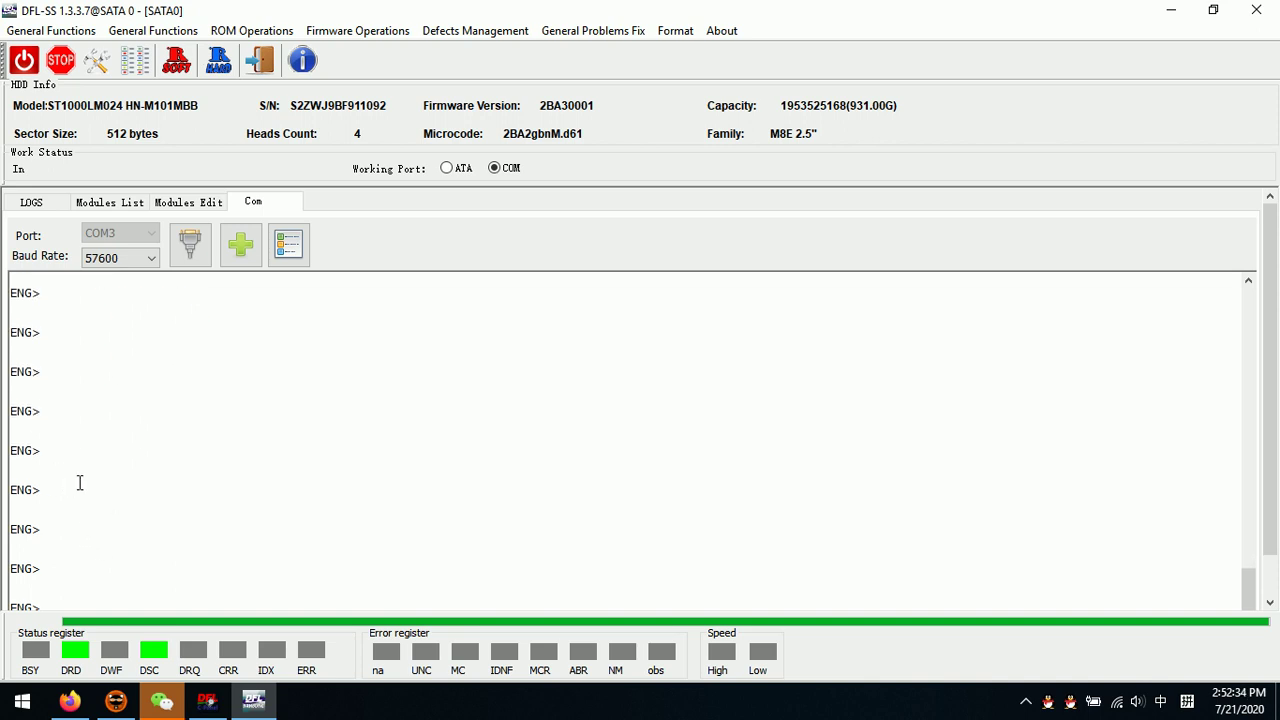
Write the modified ROM file 2BA2gbnM_182_HMmod.bin to the drive again over the COM port
{"action": "left_click", "coordinate": [250, 31]}
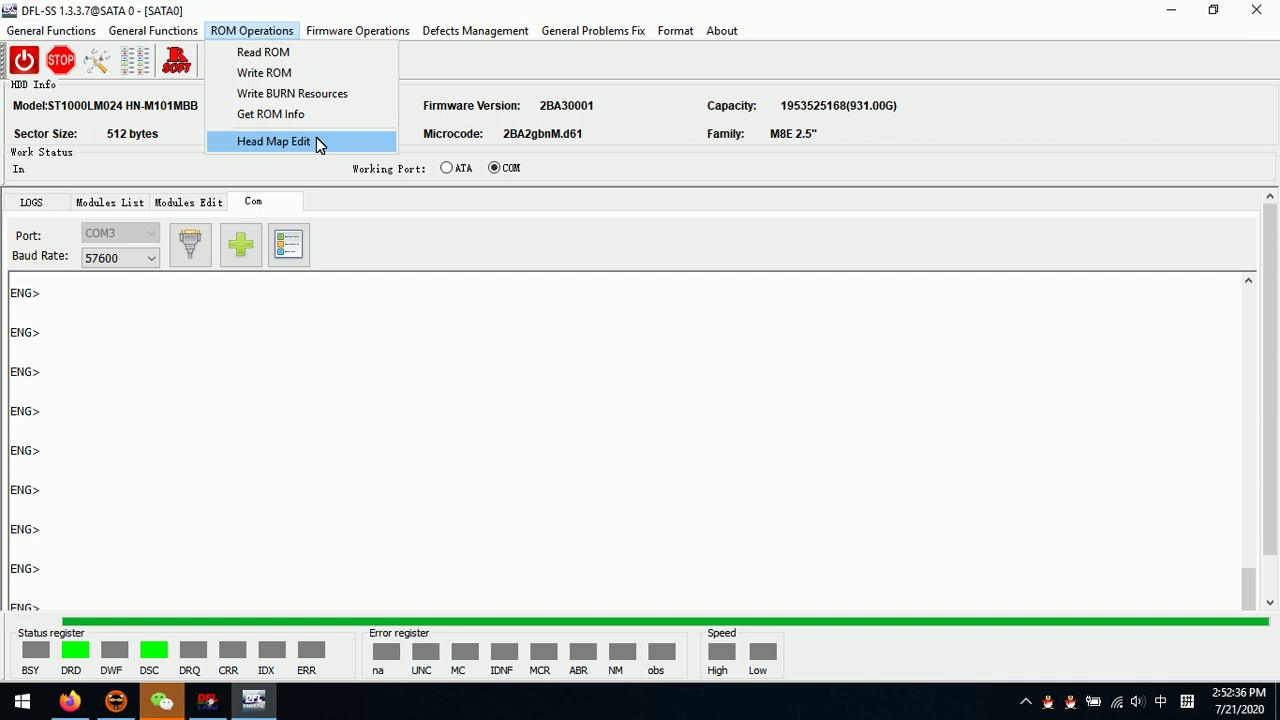
{"action": "left_click", "coordinate": [279, 76]}
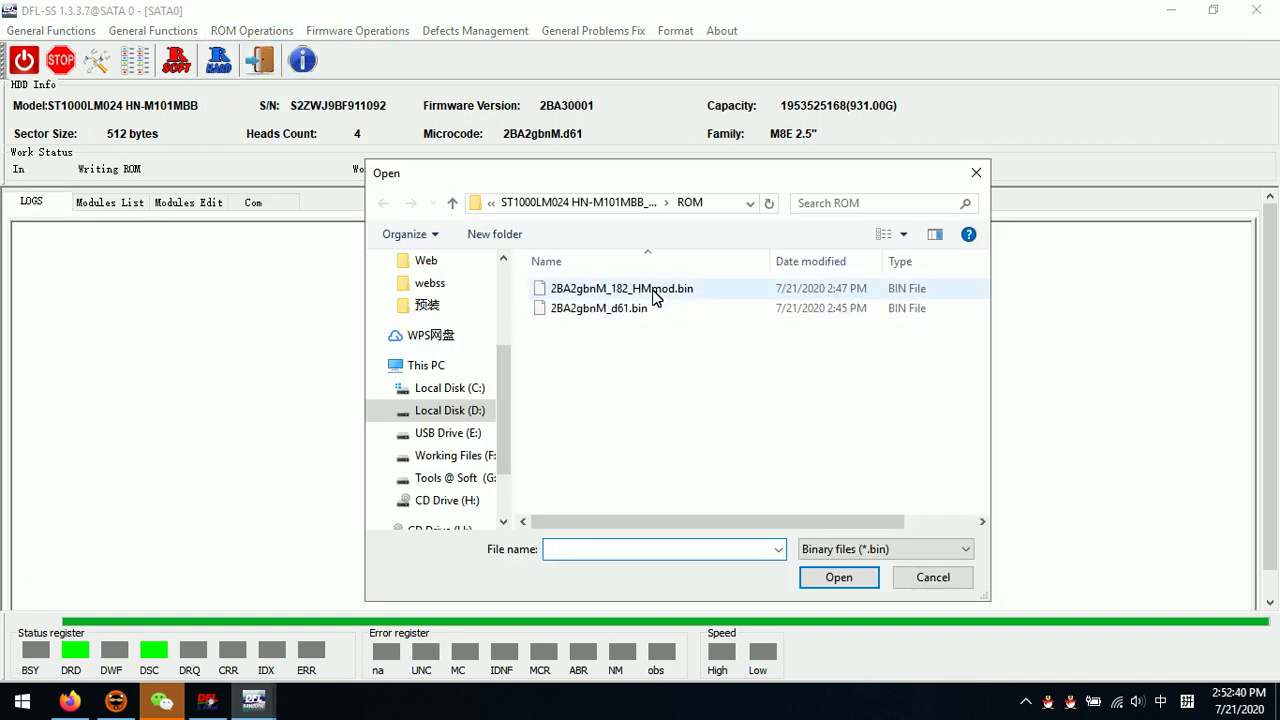
{"action": "double_click", "coordinate": [655, 296]}
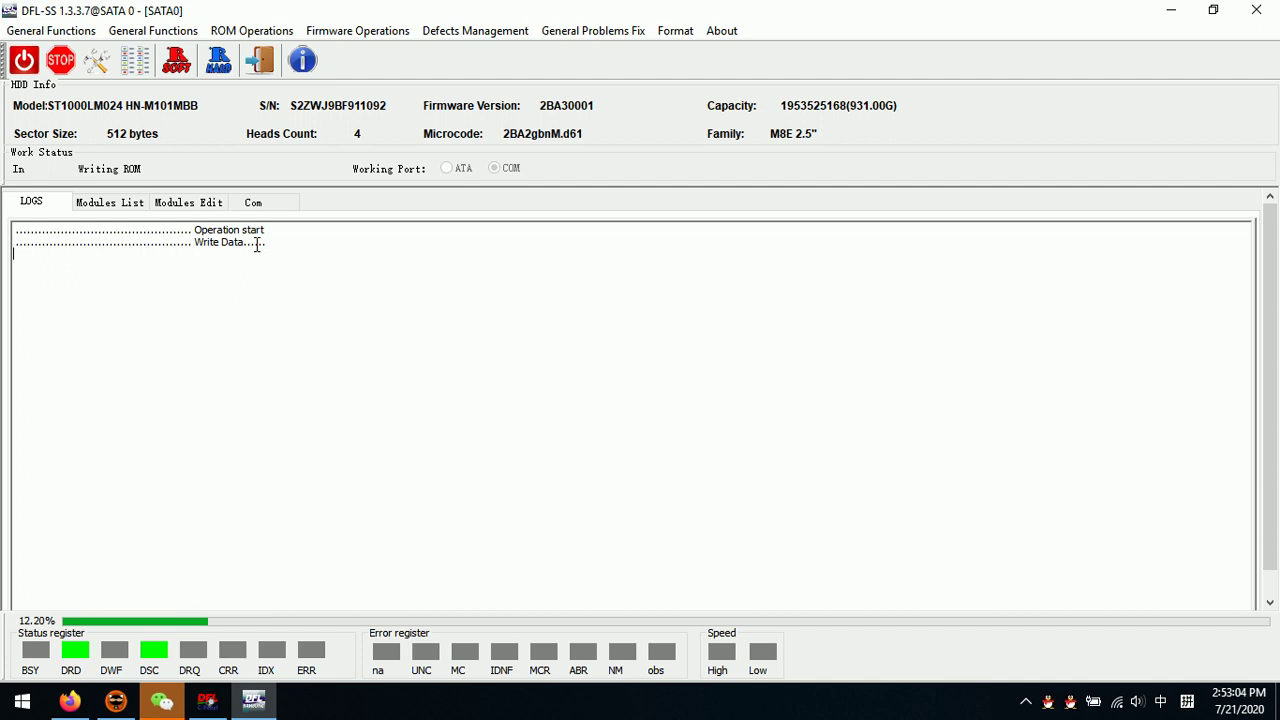
Check the COM terminal and the operation log for the progress and result of the repeated ROM write
{"action": "left_click", "coordinate": [256, 203]}
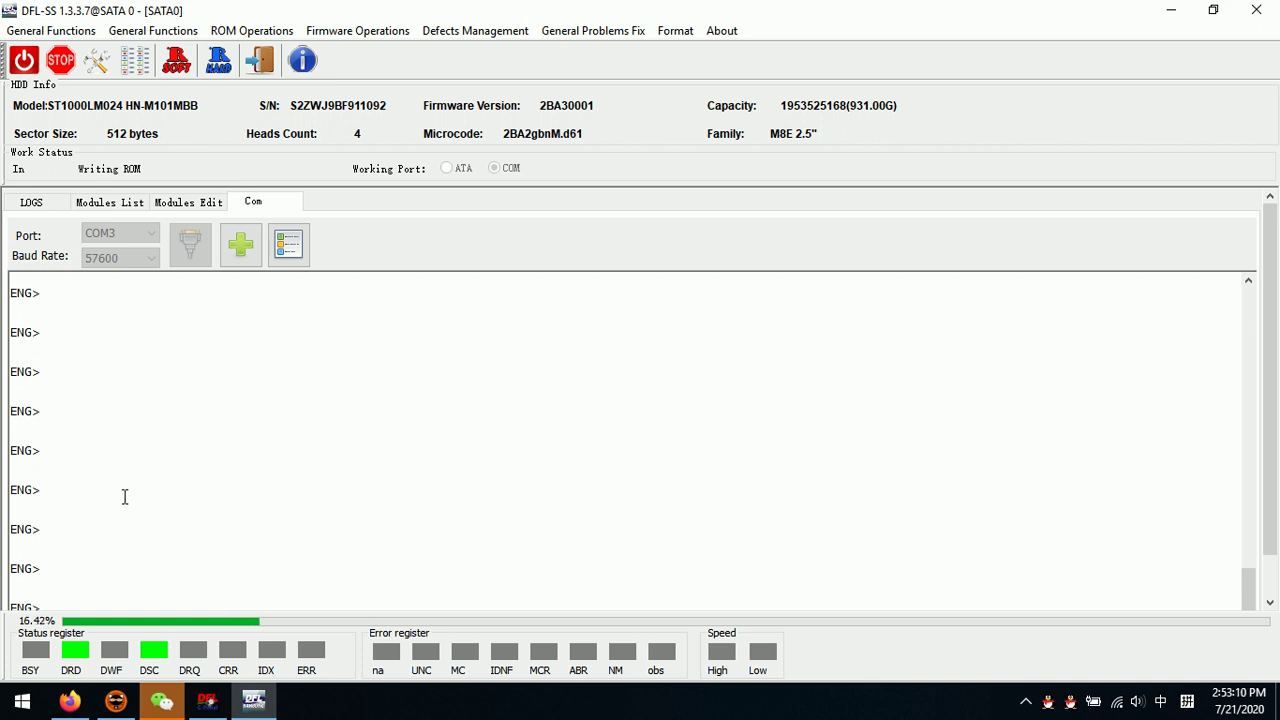
{"action": "double_click", "coordinate": [56, 374]}
{"action": "left_click", "coordinate": [55, 378]}
{"action": "left_click", "coordinate": [57, 529]}
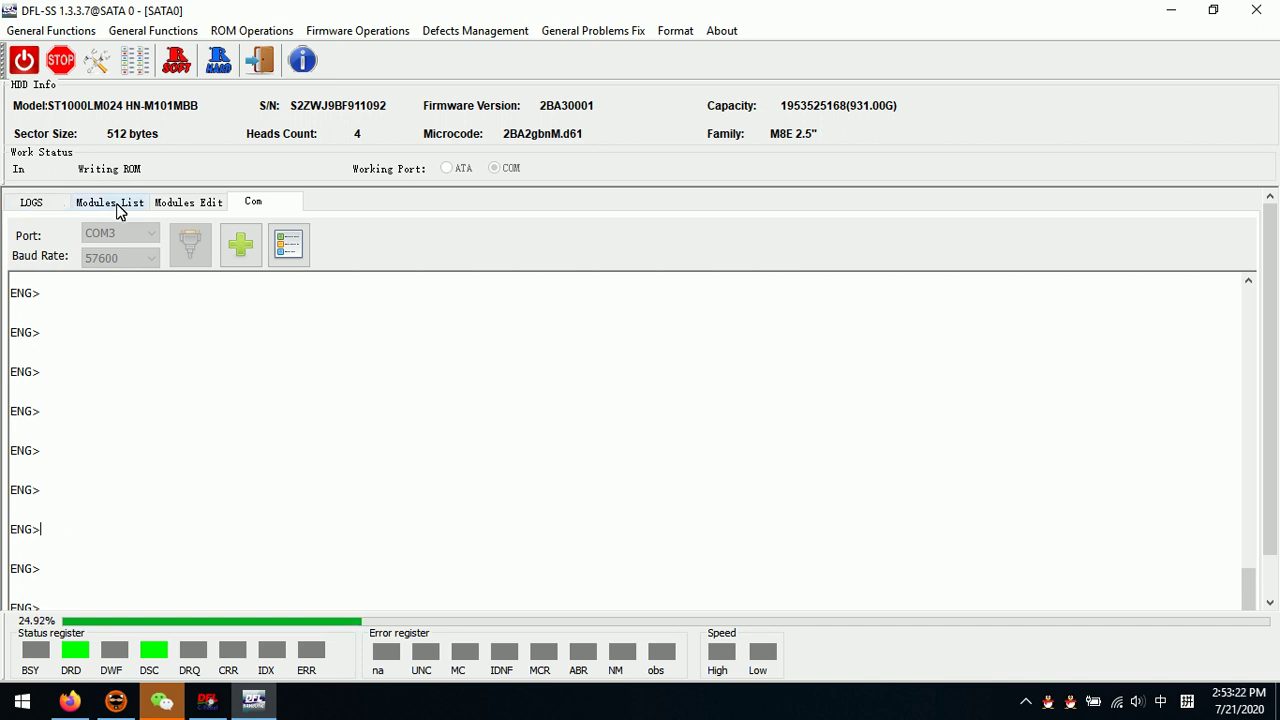
{"action": "left_click", "coordinate": [111, 204]}
{"action": "left_click", "coordinate": [38, 205]}
{"action": "left_click", "coordinate": [291, 247]}
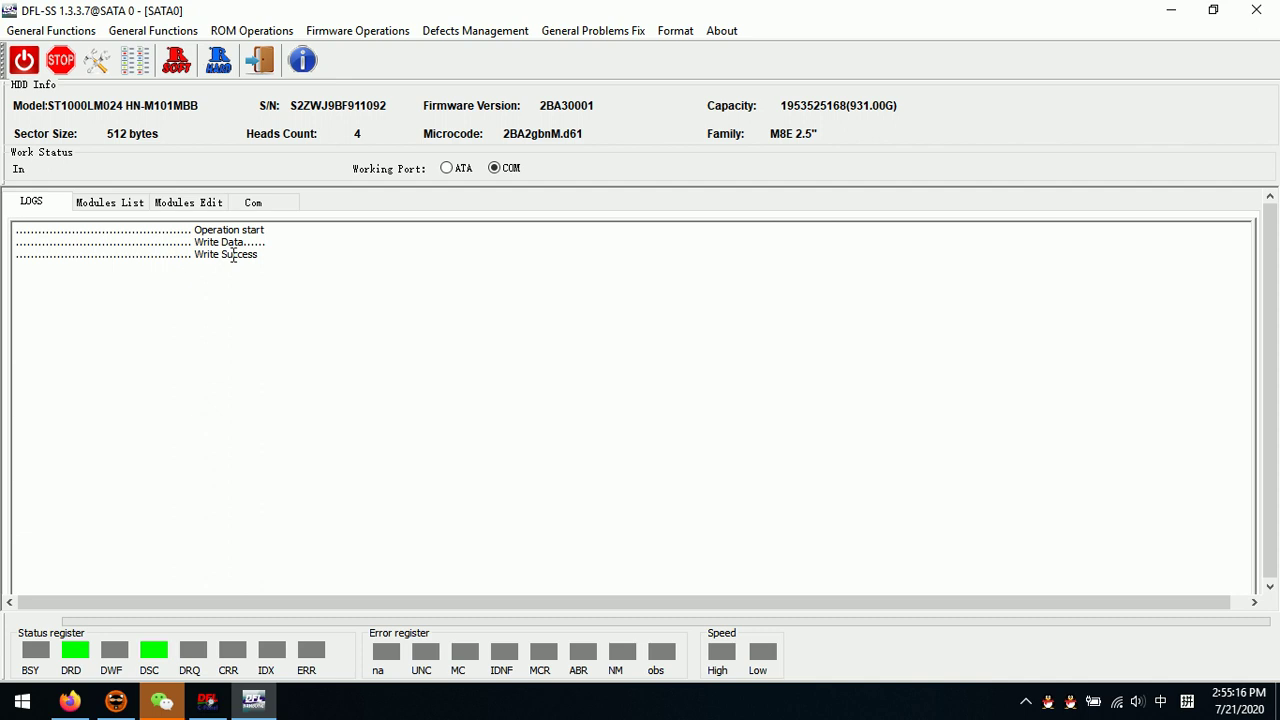
{"action": "left_click_drag", "start_coordinate": [288, 249], "coordinate": [254, 366]}
{"action": "left_click", "coordinate": [254, 366]}
Return to the start page to power-cycle the drive, and reconnect to it with the M8E 2.5" family
{"action": "left_click", "coordinate": [259, 61]}
{"action": "left_click", "coordinate": [25, 61]}
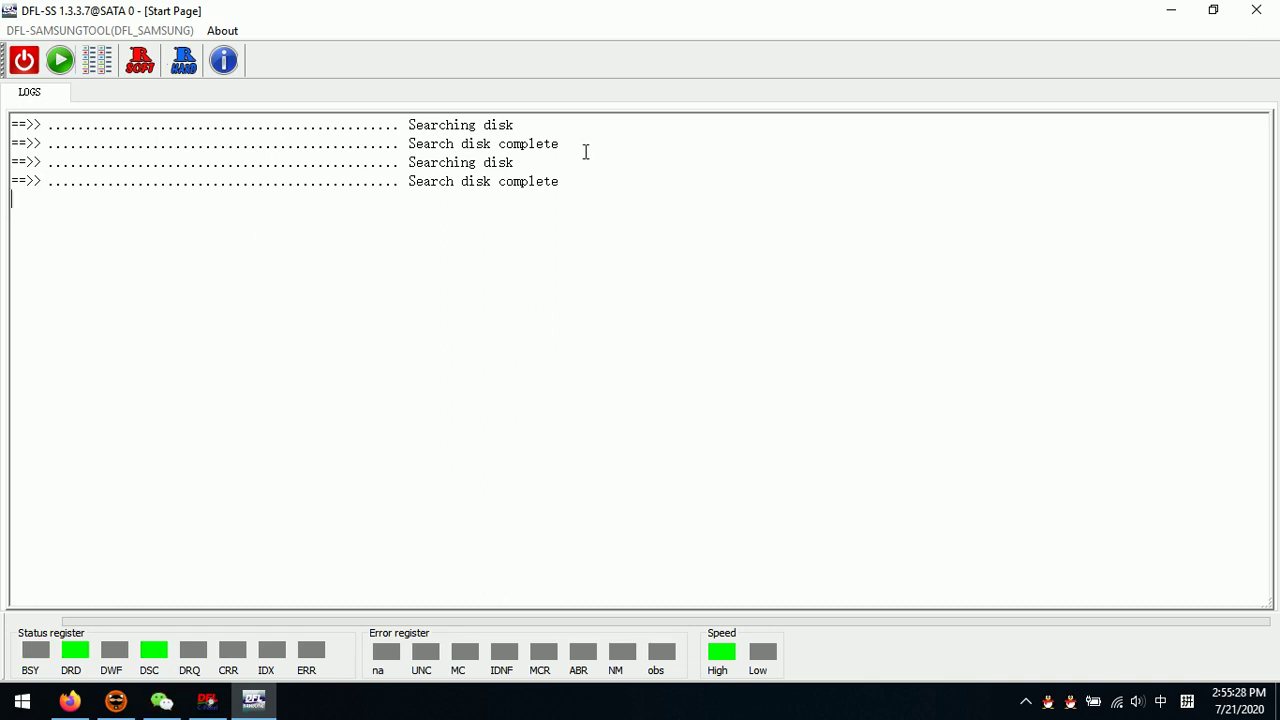
{"action": "mouse_move", "coordinate": [574, 177]}
{"action": "left_mouse_down"}
{"action": "mouse_move", "coordinate": [306, 181]}
{"action": "mouse_move", "coordinate": [590, 173]}
{"action": "left_mouse_up"}
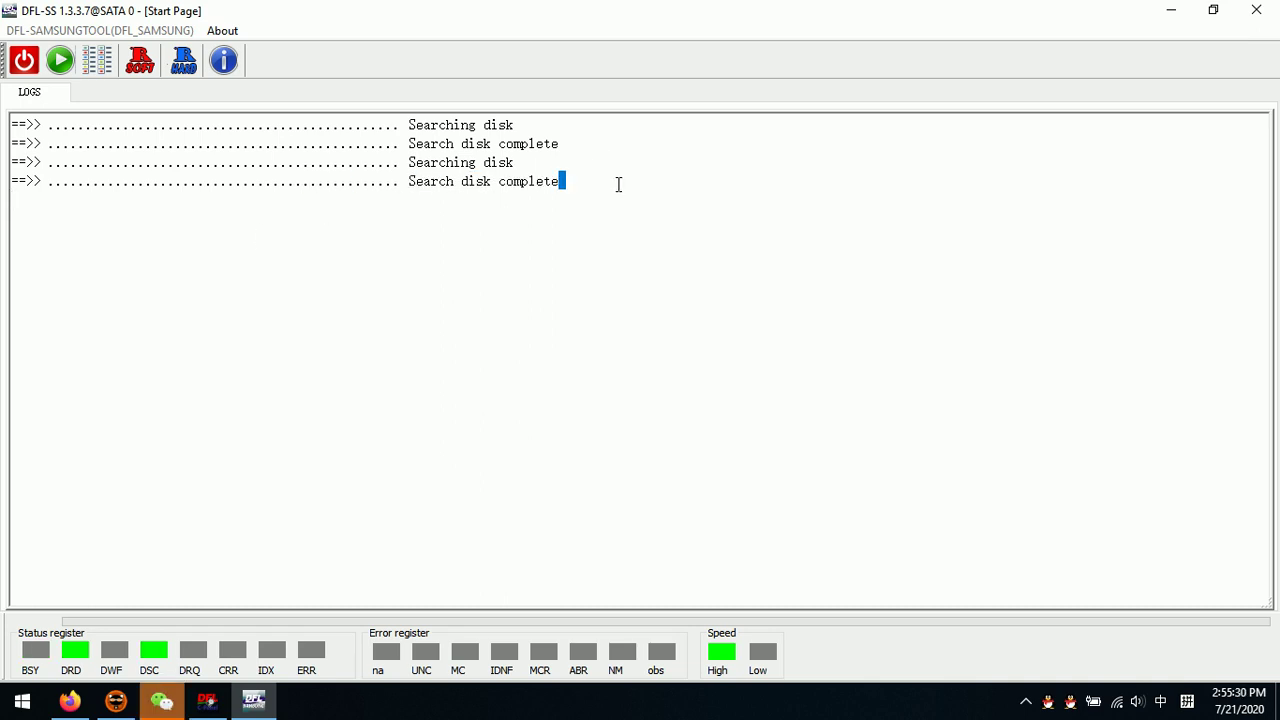
{"action": "left_click", "coordinate": [59, 61]}
{"action": "left_click", "coordinate": [729, 440]}
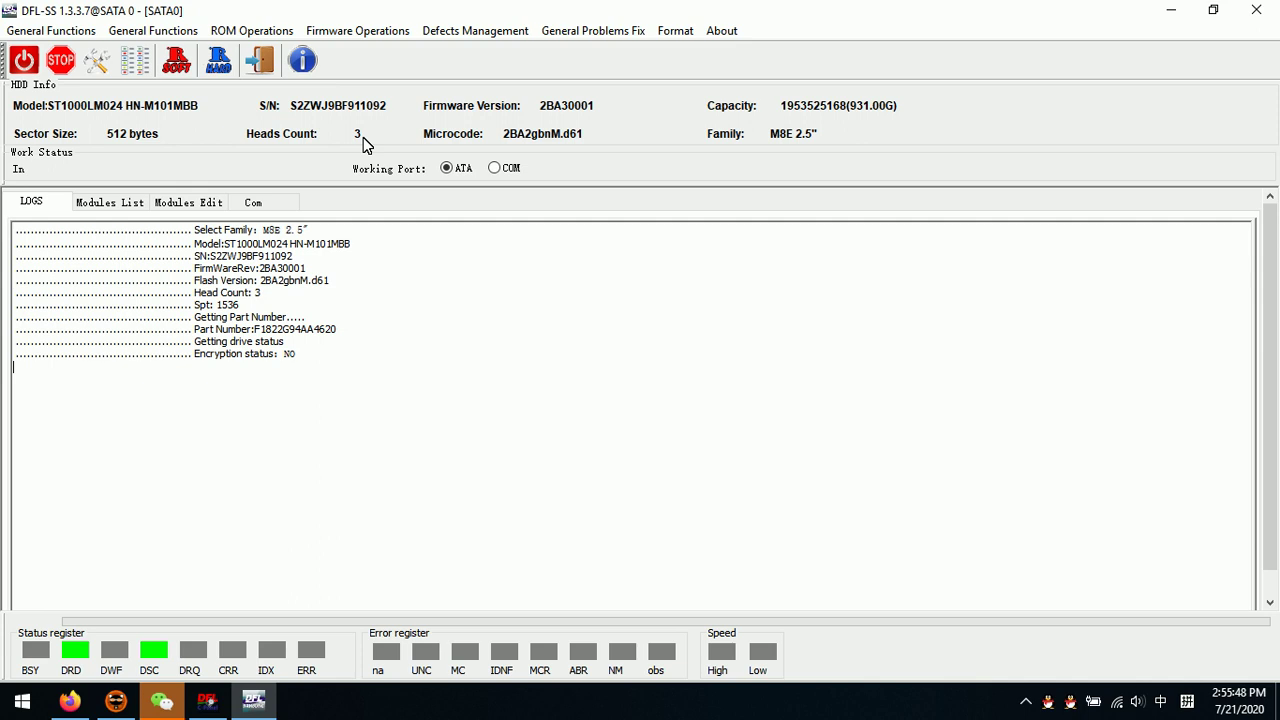
Load 2BA2gbnM_182_HMmod.bin into the head map editor to inspect its enabled heads, and close the editor without saving
{"action": "left_click", "coordinate": [250, 31]}
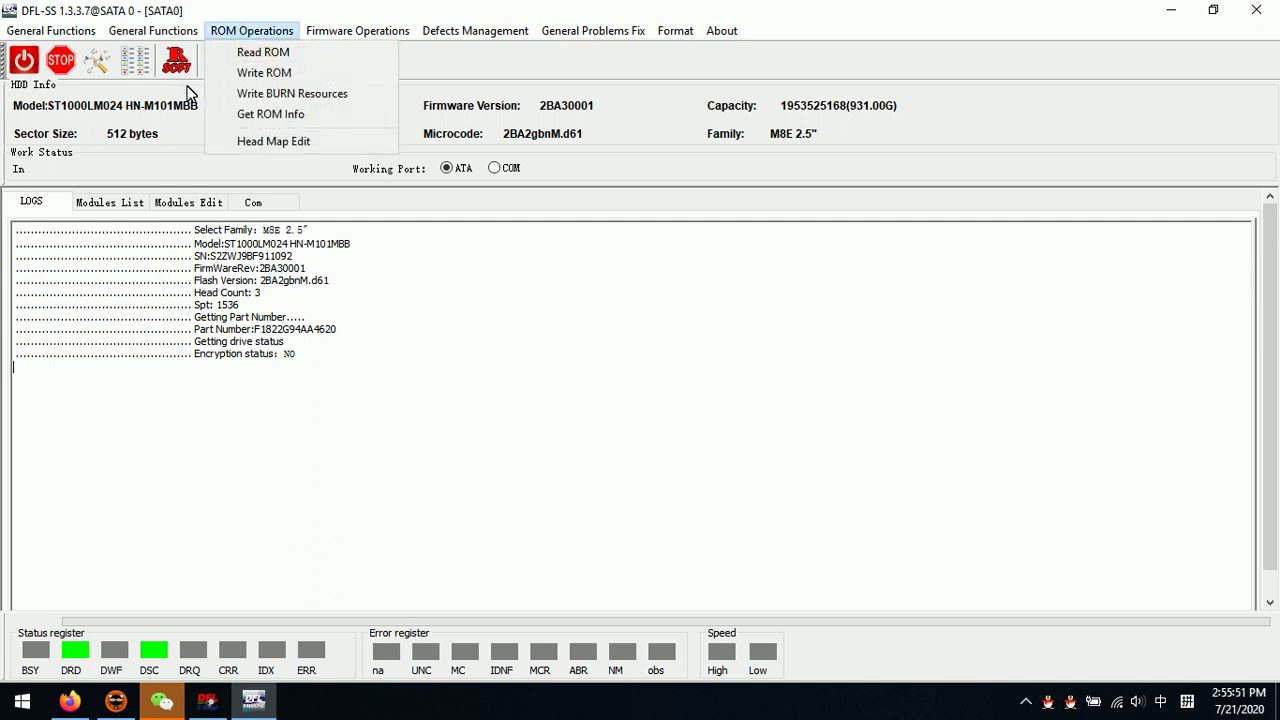
{"action": "left_click", "coordinate": [268, 146]}
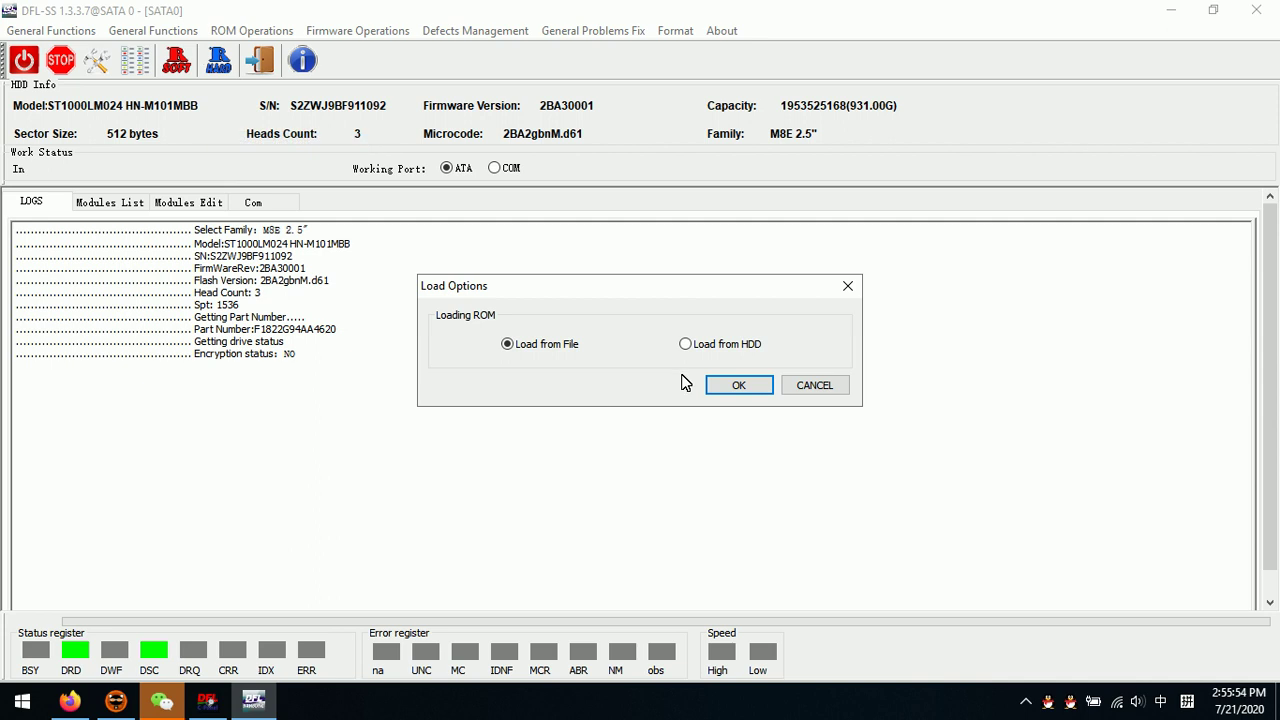
{"action": "left_click", "coordinate": [742, 389]}
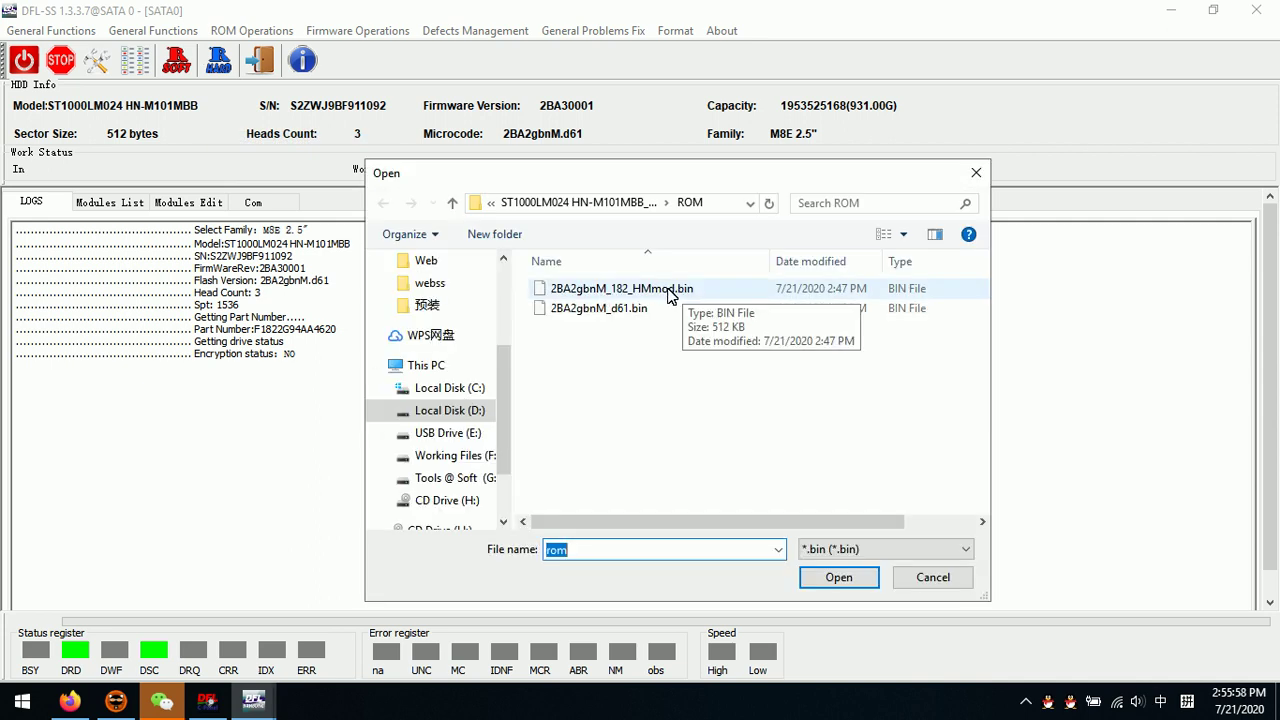
{"action": "double_click", "coordinate": [622, 289]}
{"action": "left_click", "coordinate": [678, 325]}
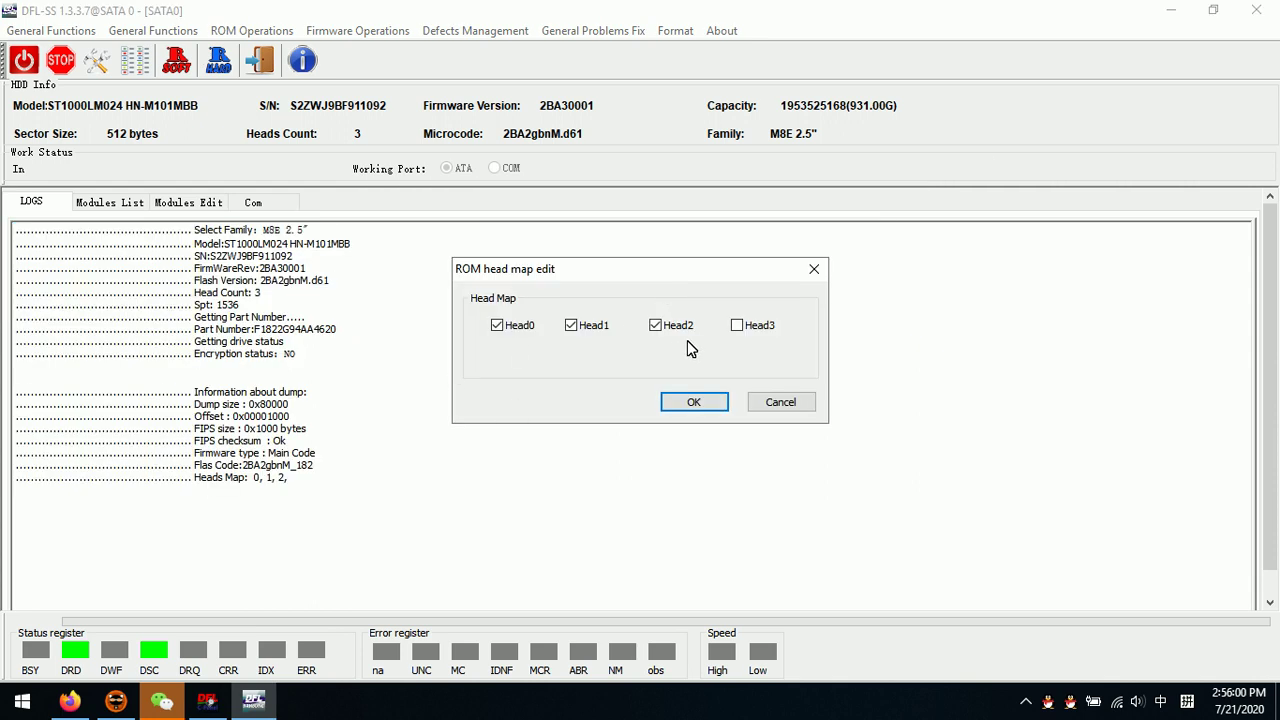
{"action": "left_click", "coordinate": [683, 322]}
{"action": "left_click", "coordinate": [795, 400]}
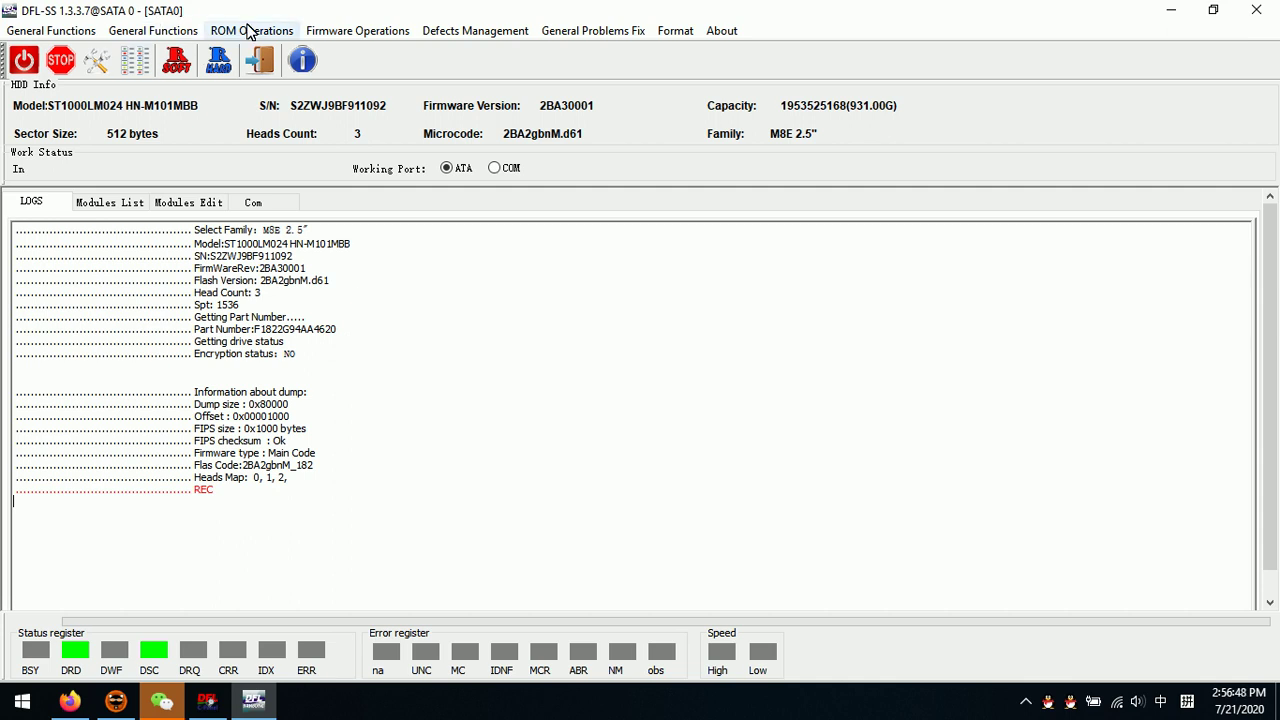
{"action": "left_click", "coordinate": [251, 30]}
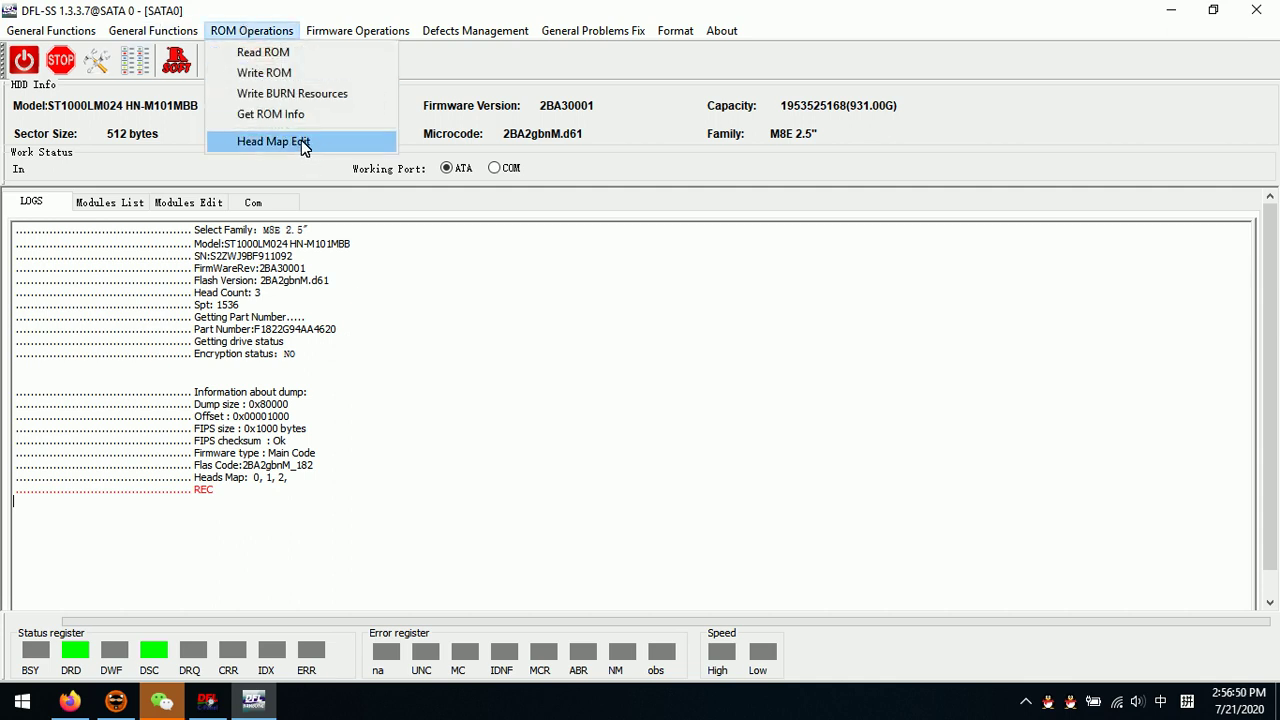
{"action": "left_click", "coordinate": [368, 316]}
{"action": "left_click", "coordinate": [380, 378]}
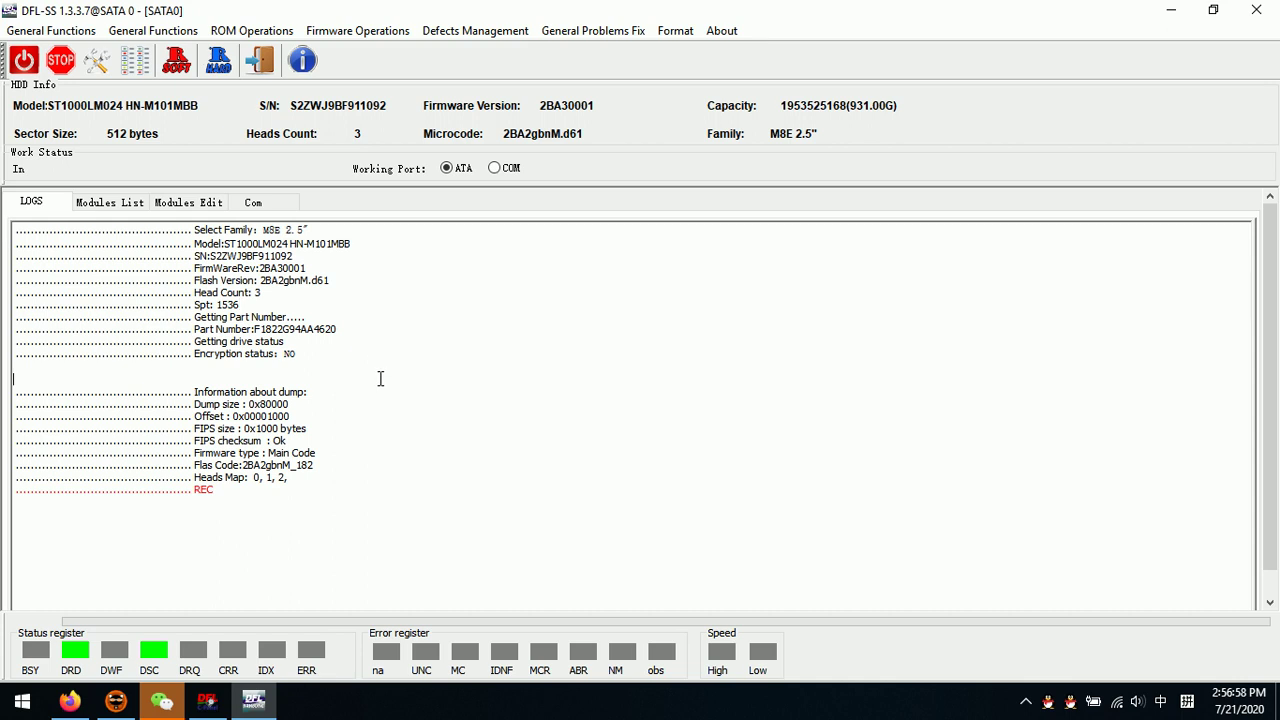